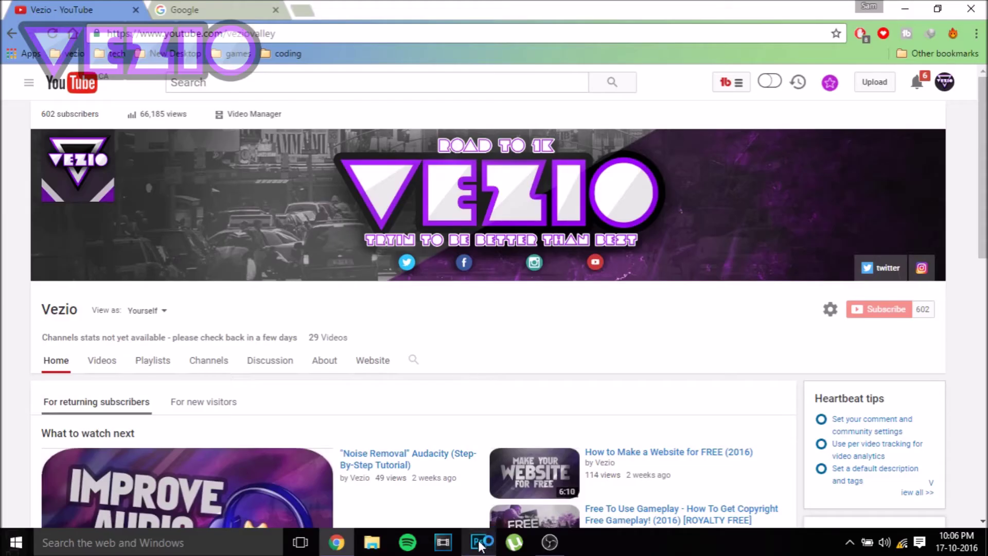
Create a new 500×500 px, 300 ppi transparent document named 'profile'
{"action": "left_click", "coordinate": [479, 543]}
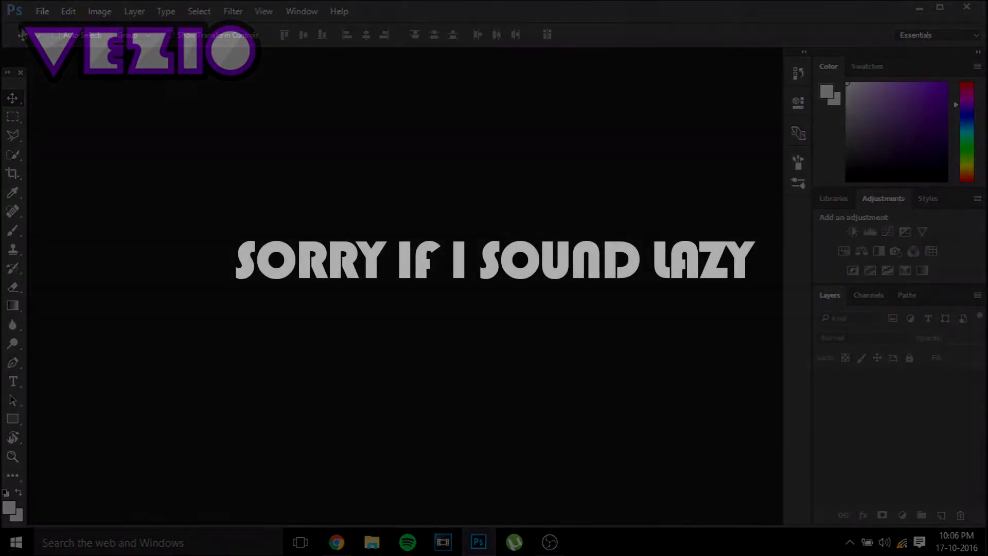
{"action": "left_click", "coordinate": [43, 11]}
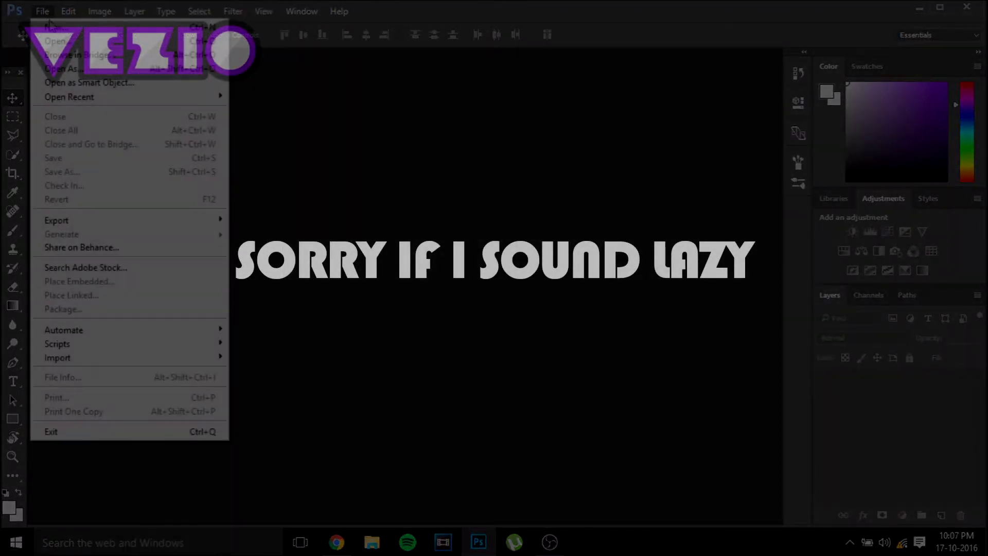
{"action": "key", "text": "ctrl+n"}
{"action": "type", "text": "500"}
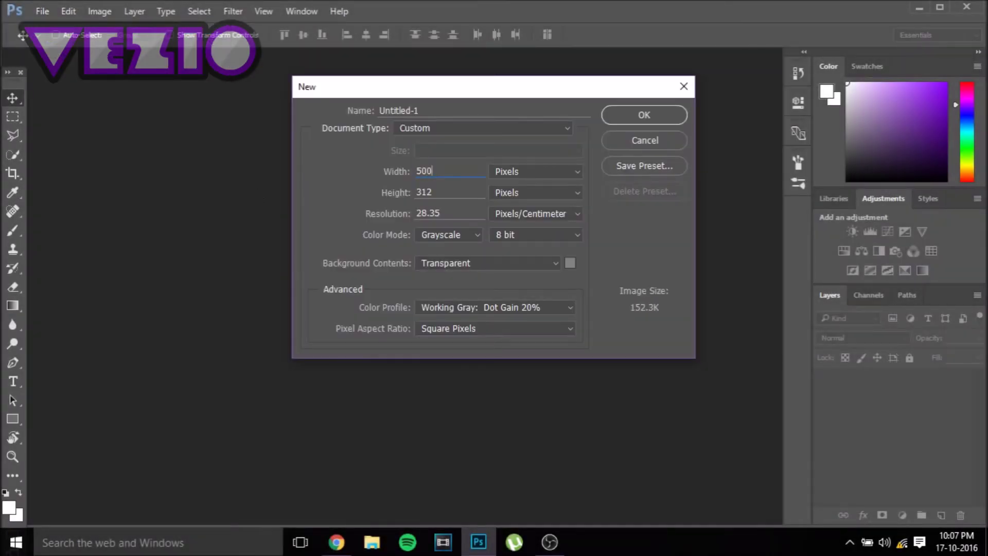
{"action": "key", "text": "Tab"}
{"action": "type", "text": "500"}
{"action": "left_click", "coordinate": [446, 210]}
{"action": "type", "text": "300"}
{"action": "left_click", "coordinate": [433, 110]}
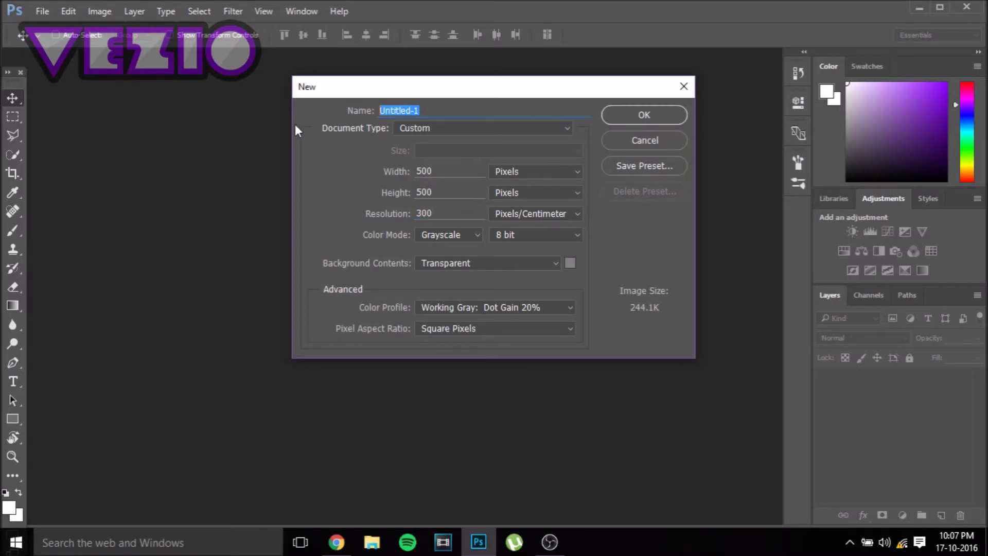
{"action": "type", "text": "profile"}
{"action": "left_click", "coordinate": [636, 109]}
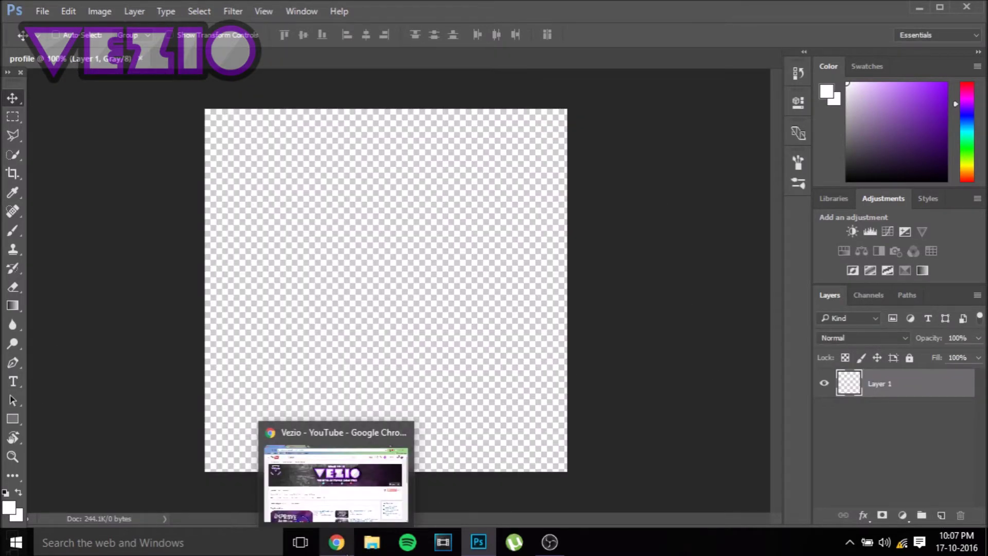
Search Google Images for 'photography' and copy the camera-on-dry-leaves photo
{"action": "left_click", "coordinate": [337, 542]}
{"action": "left_click", "coordinate": [232, 10]}
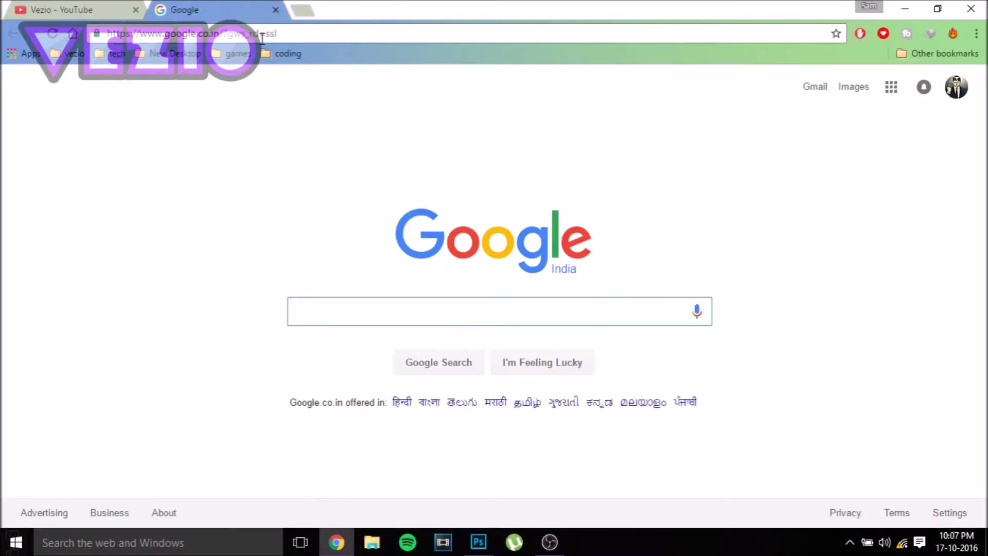
{"action": "left_click", "coordinate": [262, 39]}
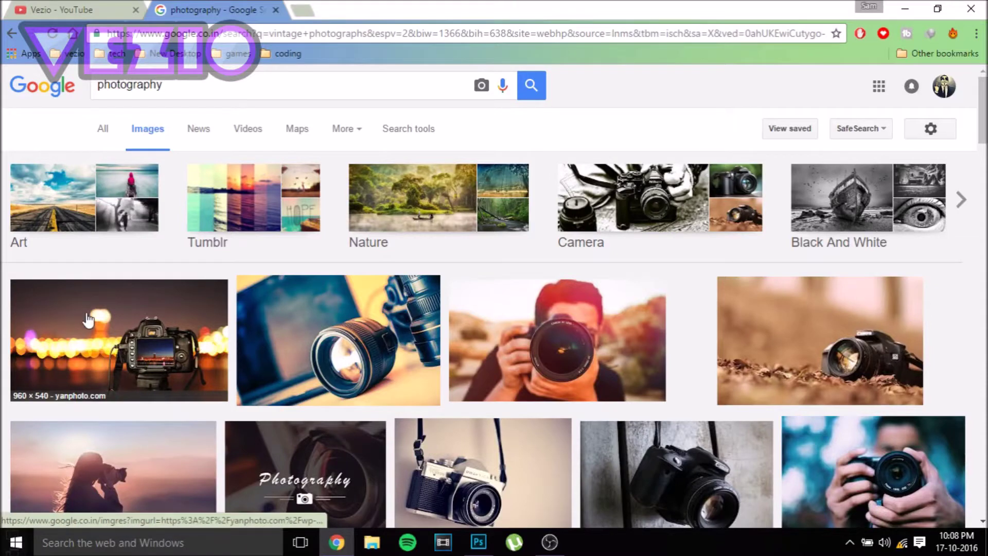
{"action": "scroll", "coordinate": [555, 309], "scroll_direction": "down", "scroll_amount": 4}
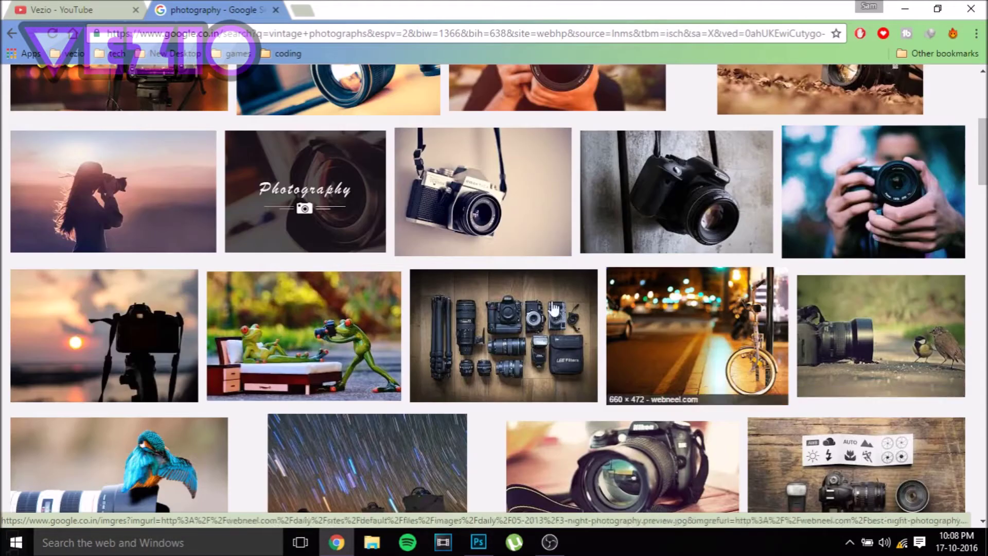
{"action": "scroll", "coordinate": [554, 309], "scroll_direction": "down", "scroll_amount": 5}
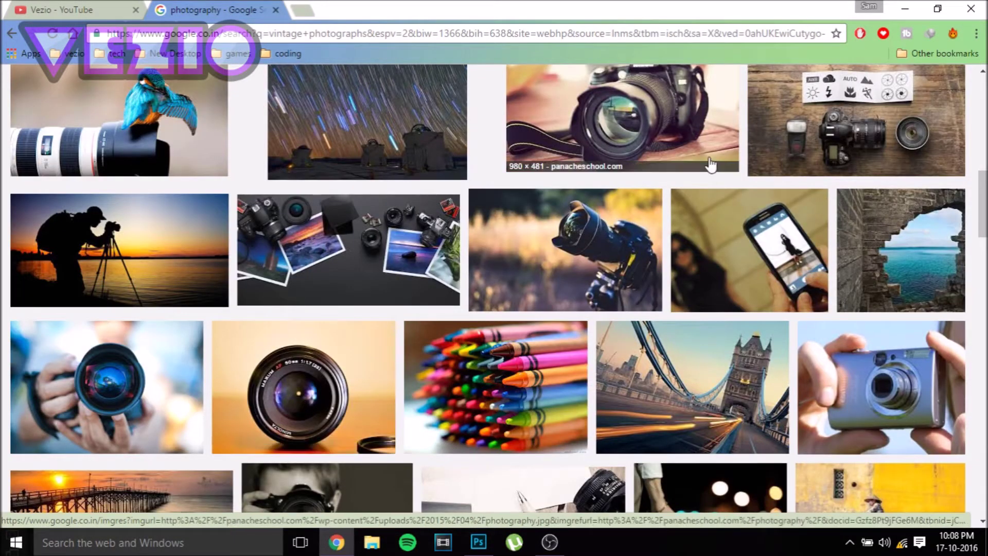
{"action": "scroll", "coordinate": [711, 165], "scroll_direction": "up", "scroll_amount": 5}
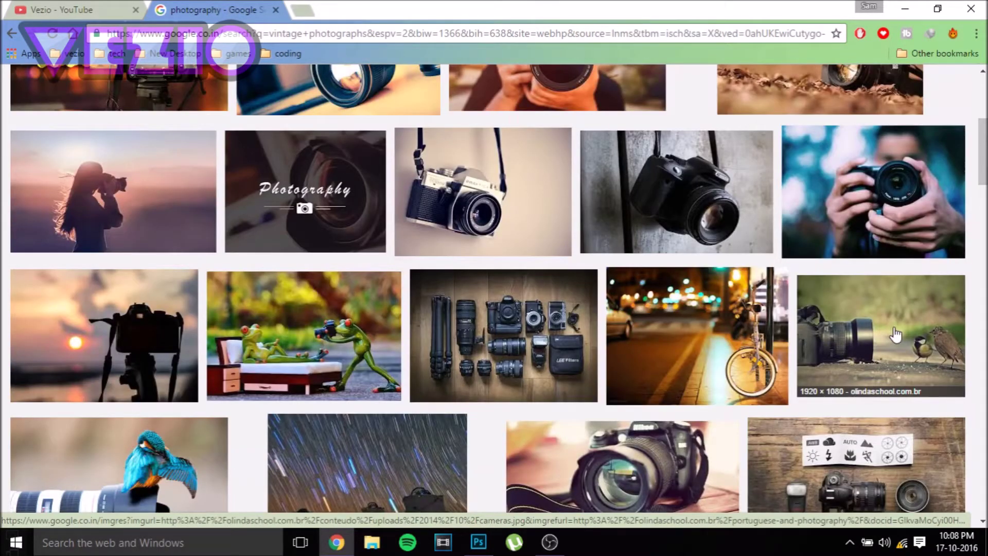
{"action": "left_click", "coordinate": [895, 334]}
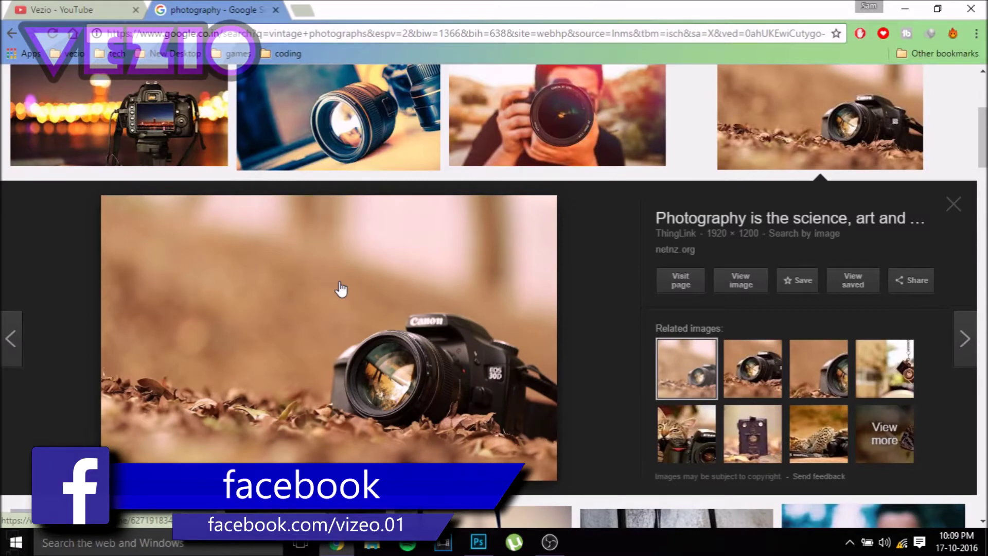
{"action": "right_click", "coordinate": [312, 319]}
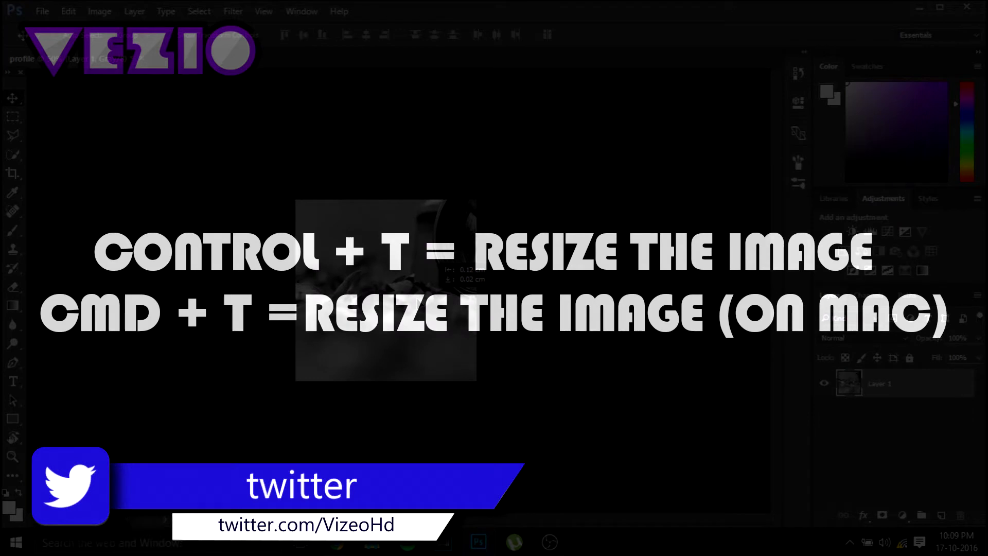
Free-transform the pasted grayscale camera photo, resizing and moving it over the canvas
{"action": "key", "text": "ctrl+t"}
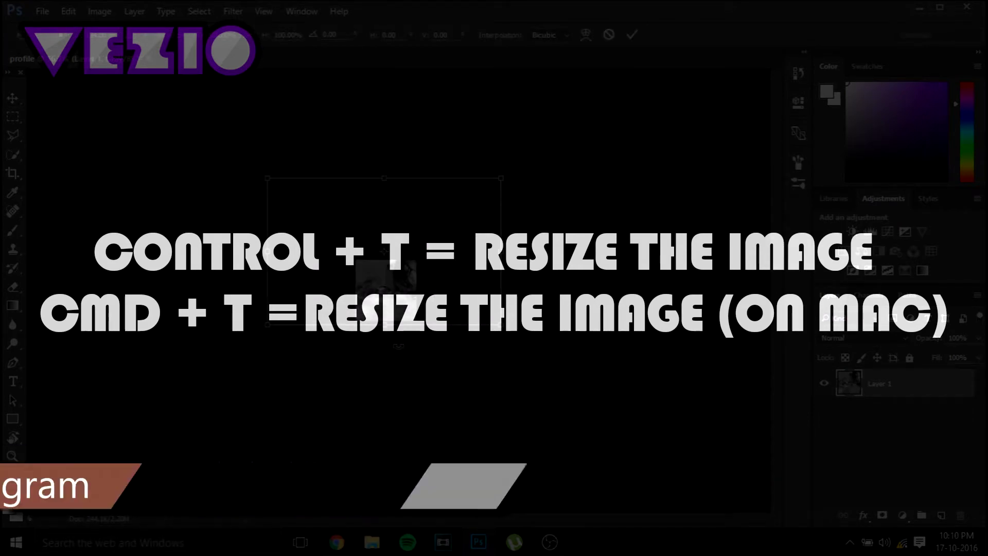
{"action": "key", "text": "ctrl+plus"}
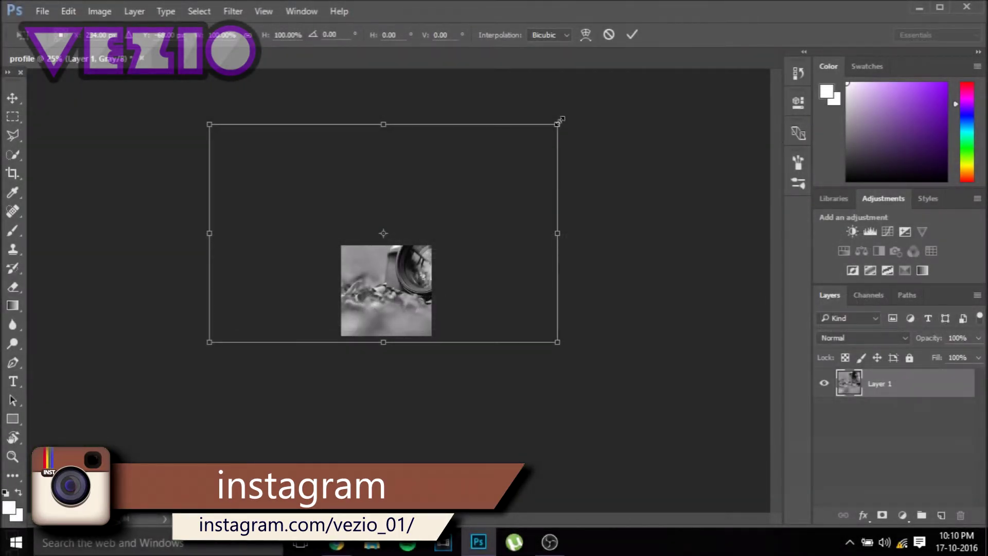
{"action": "left_click_drag", "start_coordinate": [562, 121], "coordinate": [454, 225]}
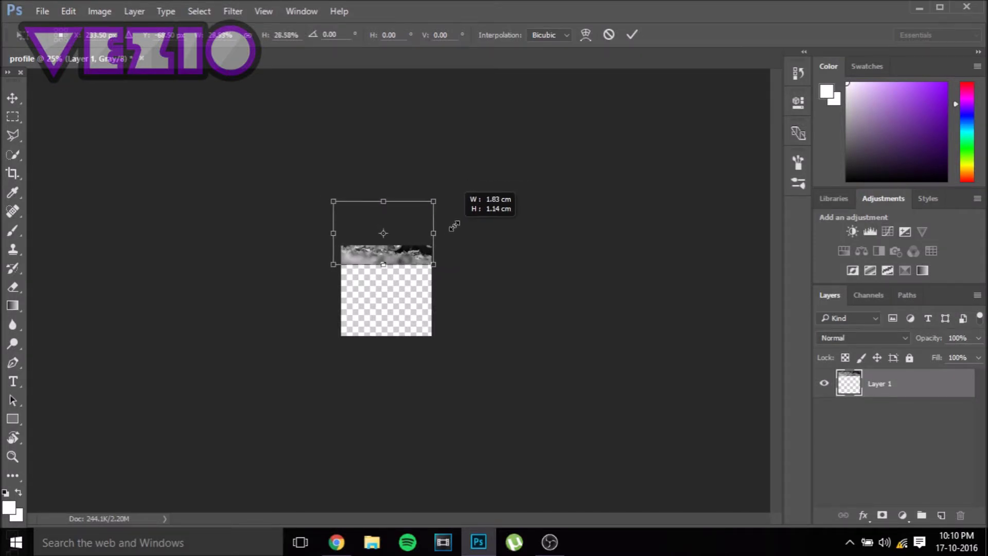
{"action": "mouse_move", "coordinate": [454, 225]}
{"action": "left_mouse_down"}
{"action": "mouse_move", "coordinate": [550, 137]}
{"action": "mouse_move", "coordinate": [446, 215]}
{"action": "left_mouse_up"}
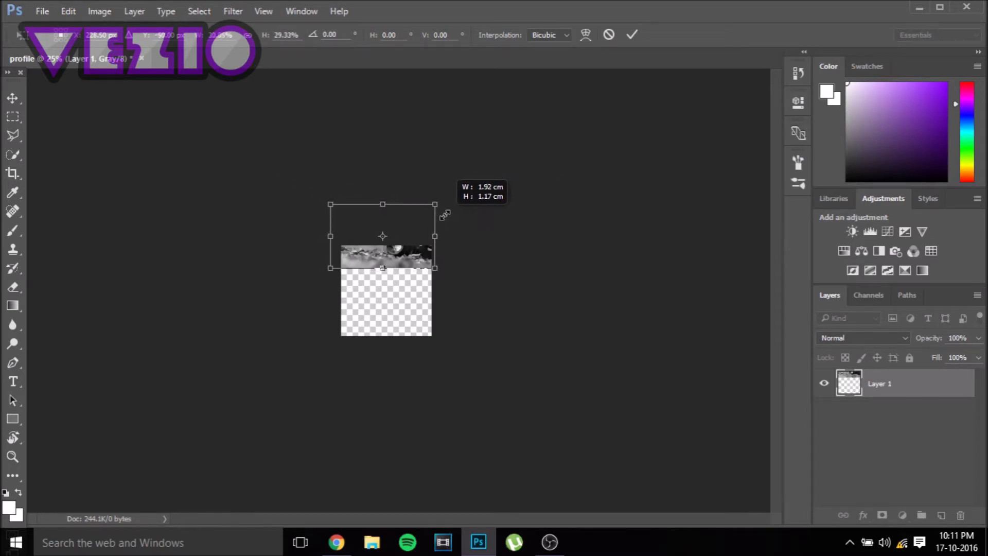
{"action": "left_click_drag", "start_coordinate": [422, 223], "coordinate": [426, 278]}
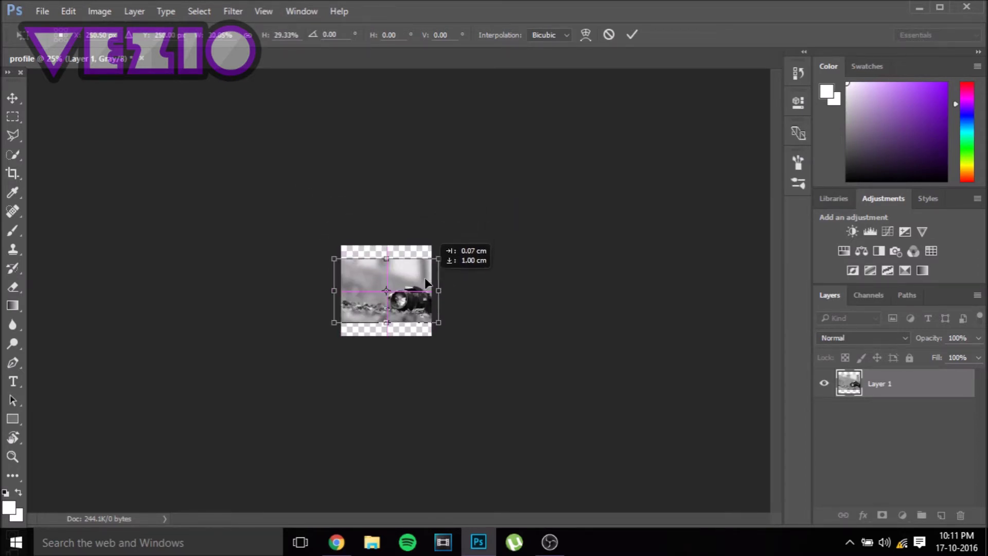
{"action": "left_click_drag", "start_coordinate": [425, 277], "coordinate": [423, 251]}
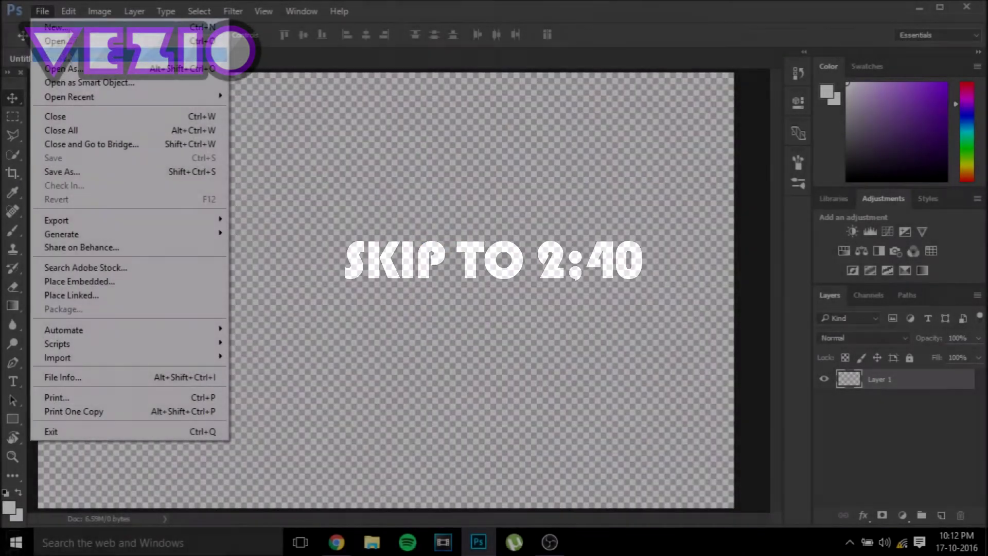
{"action": "type", "text": "0"}
Confirm the new square document and shrink the pasted colour camera photo
{"action": "key", "text": "Tab"}
{"action": "type", "text": "500"}
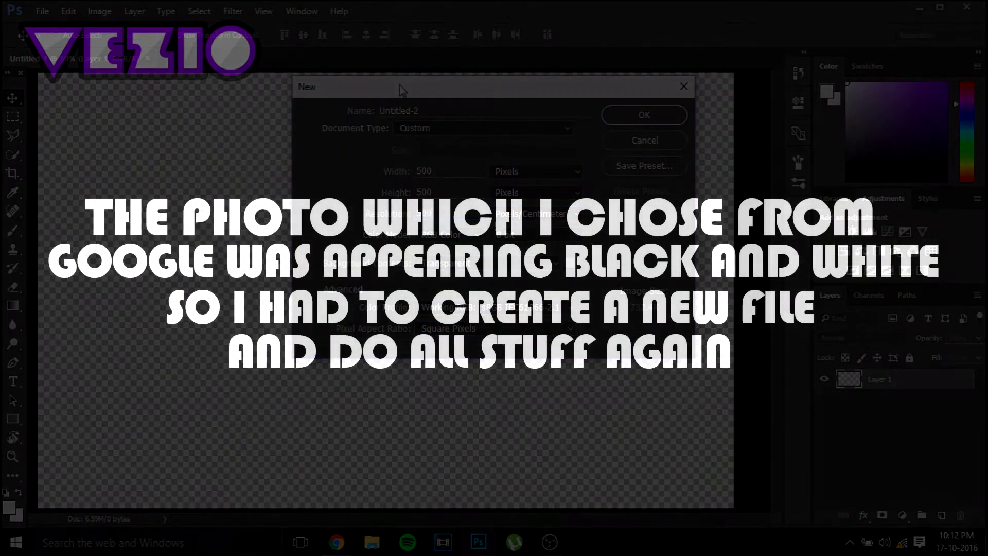
{"action": "type", "text": "300"}
{"action": "type", "text": "profile"}
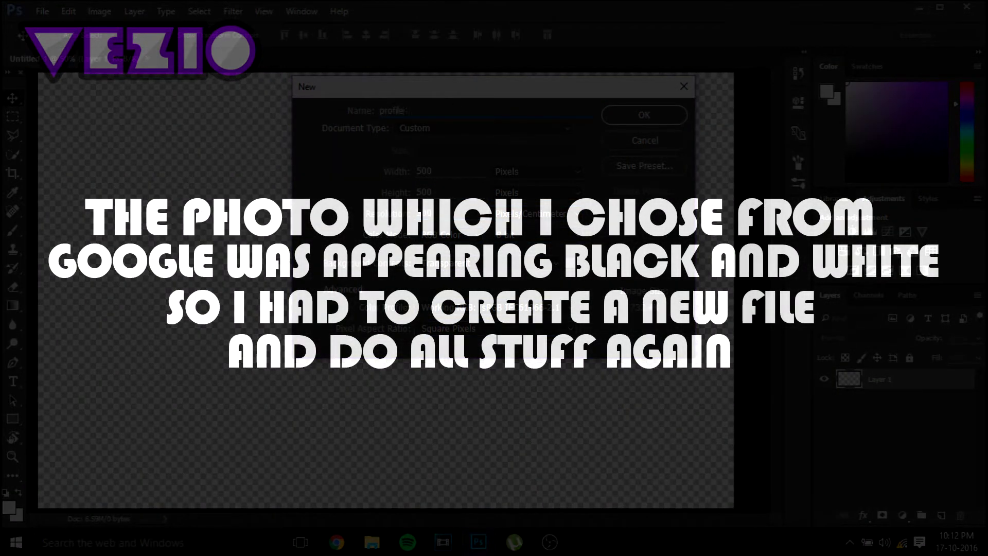
{"action": "key", "text": "Return"}
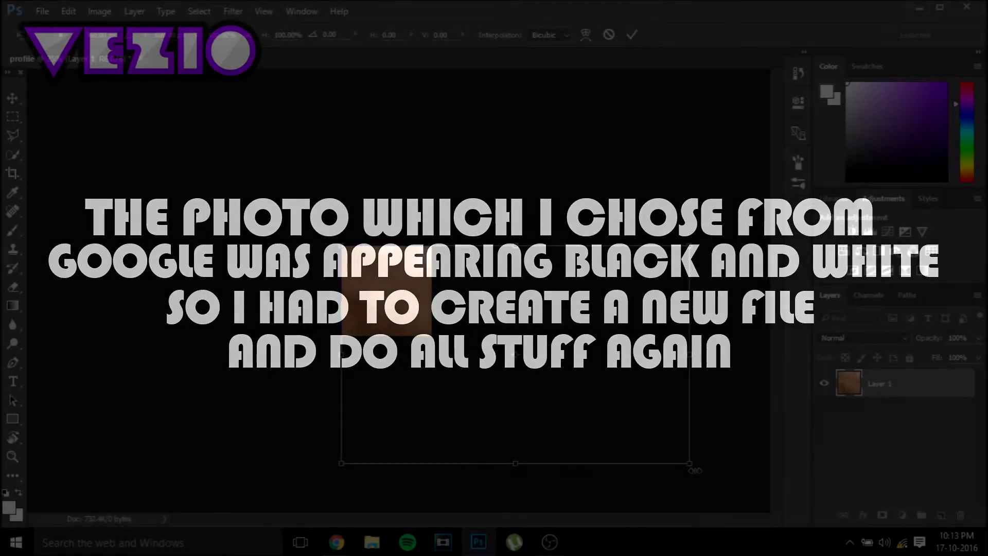
{"action": "mouse_move", "coordinate": [684, 473]}
{"action": "left_mouse_down"}
{"action": "mouse_move", "coordinate": [432, 249]}
{"action": "mouse_move", "coordinate": [595, 399]}
{"action": "left_mouse_up"}
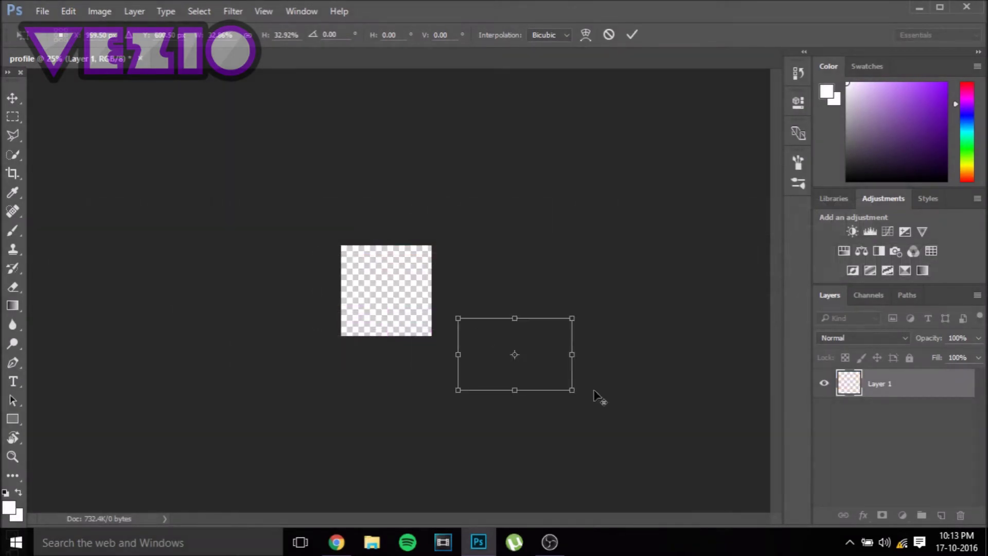
{"action": "key", "text": "Return"}
Scale the camera photo up from its corner, shift it left, and commit the transform
{"action": "key", "text": "ctrl+t"}
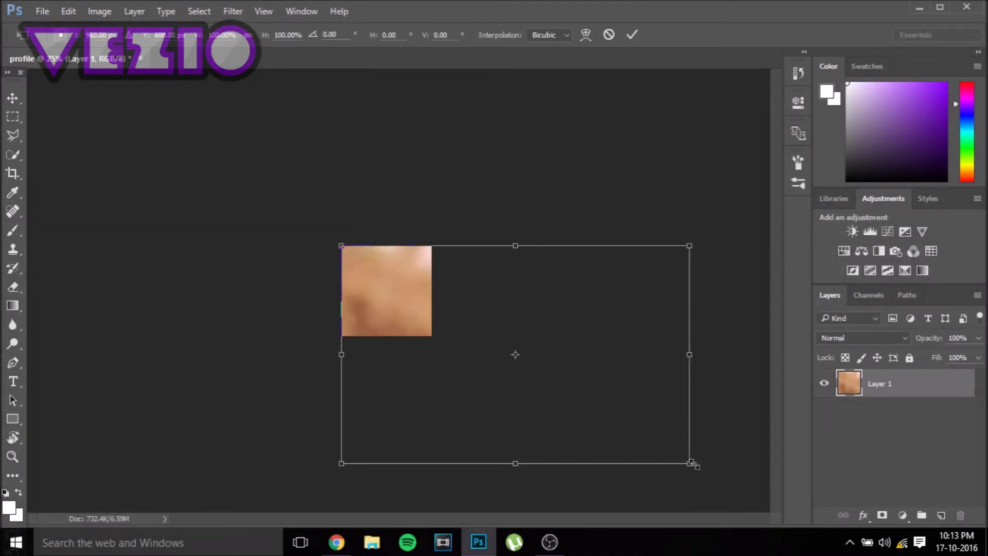
{"action": "left_click_drag", "start_coordinate": [691, 463], "coordinate": [693, 465]}
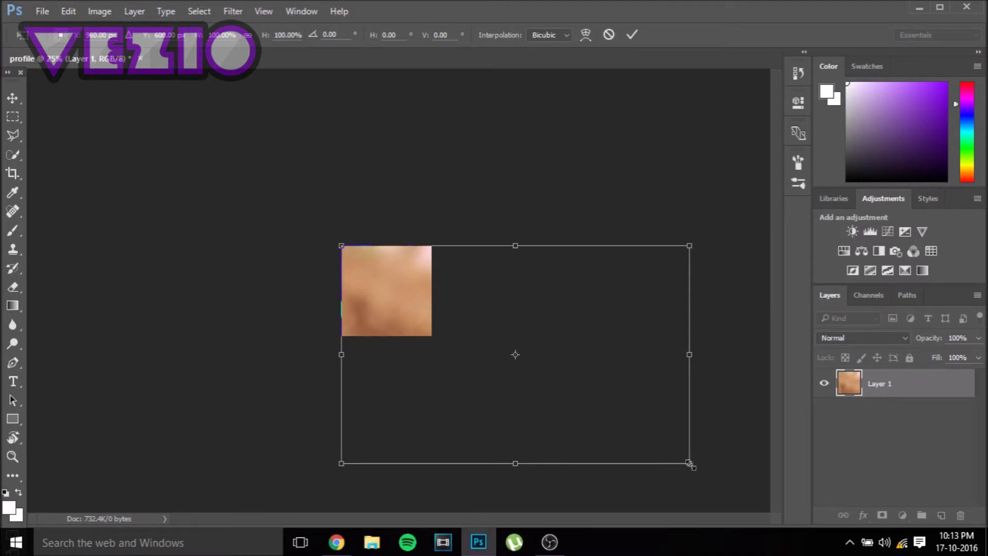
{"action": "mouse_move", "coordinate": [689, 463]}
{"action": "left_mouse_down"}
{"action": "mouse_move", "coordinate": [680, 469]}
{"action": "mouse_move", "coordinate": [437, 313]}
{"action": "left_mouse_up"}
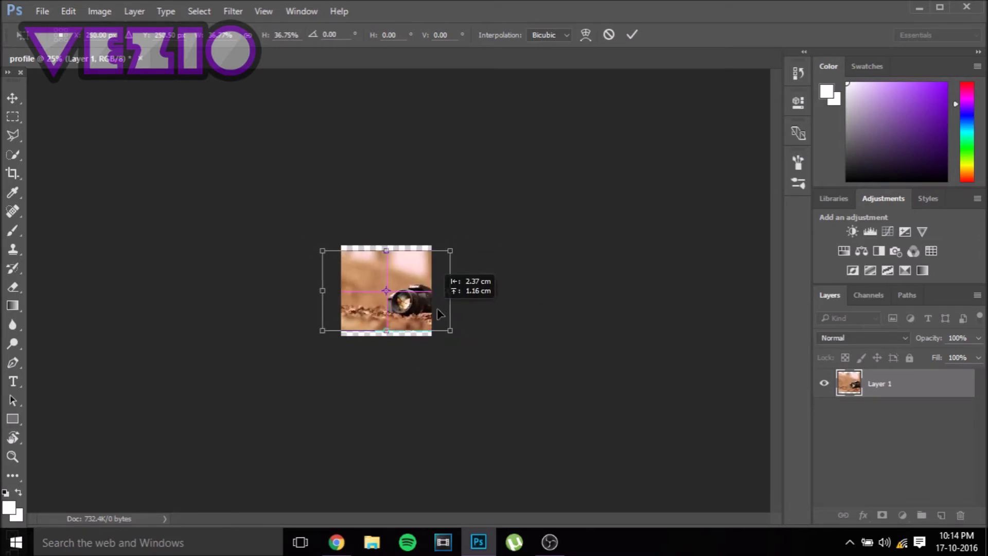
{"action": "left_click_drag", "start_coordinate": [450, 250], "coordinate": [469, 236]}
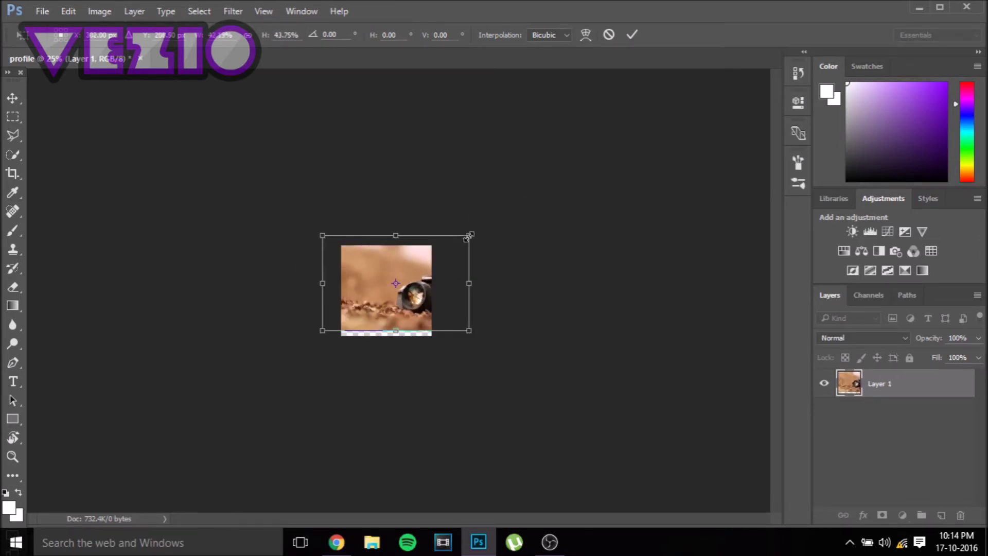
{"action": "left_click_drag", "start_coordinate": [432, 286], "coordinate": [398, 285]}
{"action": "left_click", "coordinate": [632, 34]}
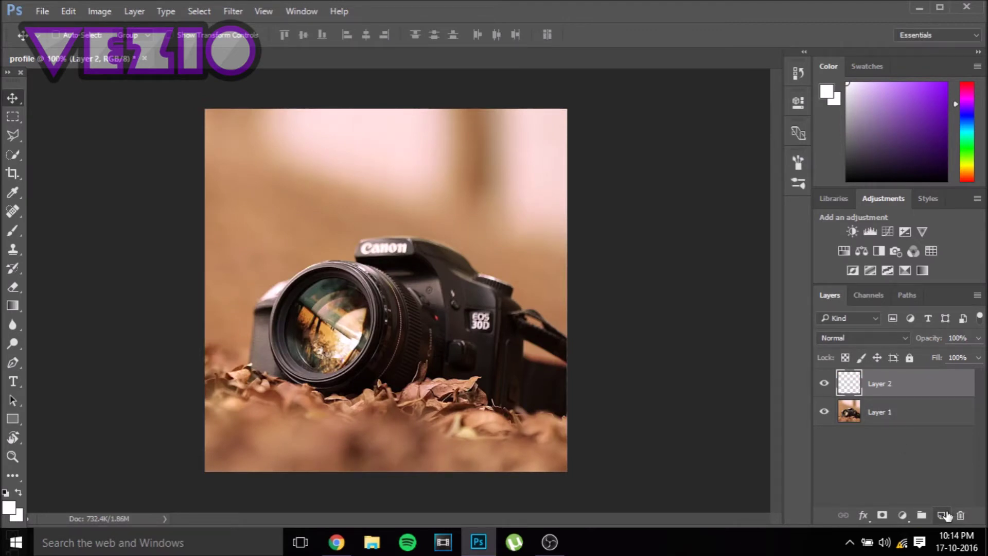
Paint Layer 2 solid black with the Brush tool
{"action": "left_click", "coordinate": [12, 239]}
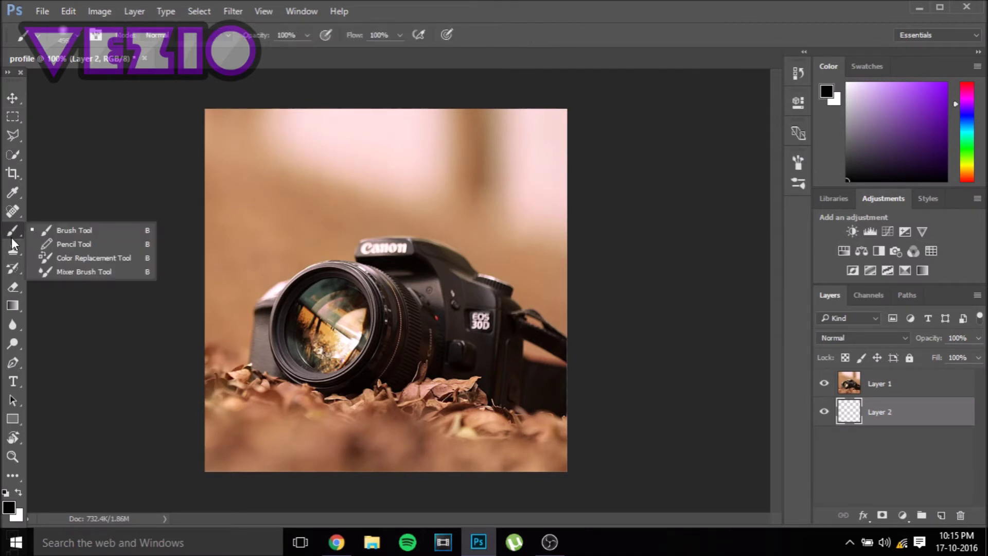
{"action": "left_click", "coordinate": [11, 240]}
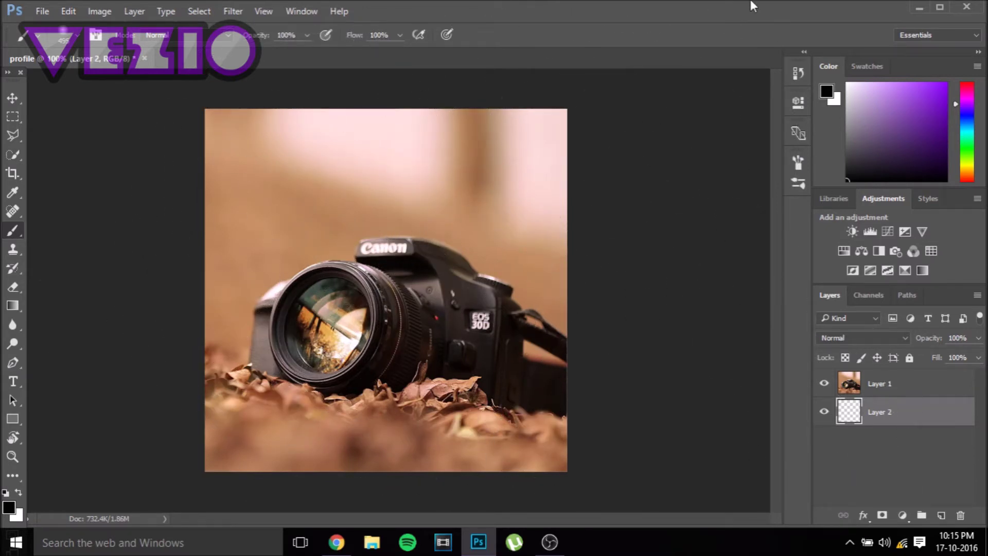
{"action": "left_click", "coordinate": [848, 82]}
{"action": "left_click", "coordinate": [847, 182]}
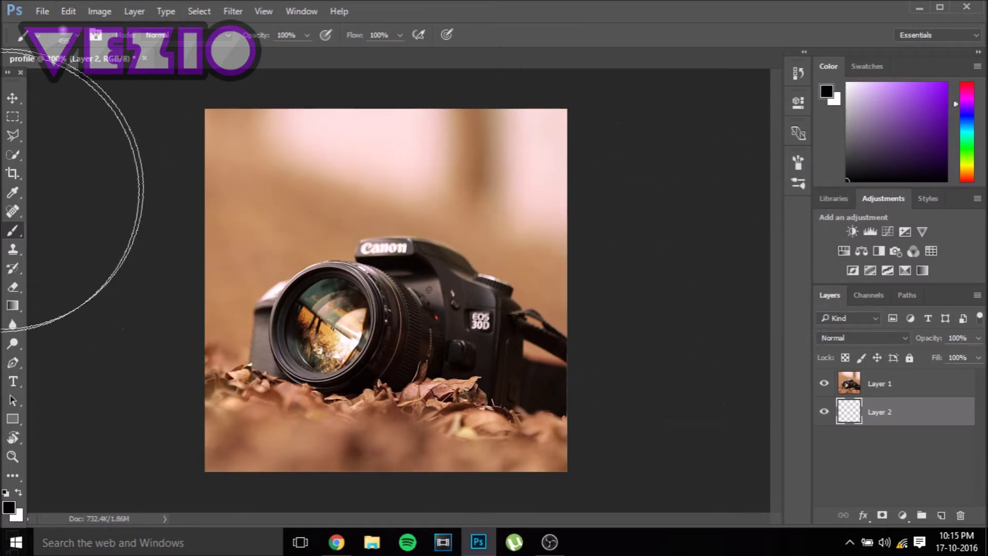
{"action": "left_click_drag", "start_coordinate": [100, 243], "coordinate": [446, 432]}
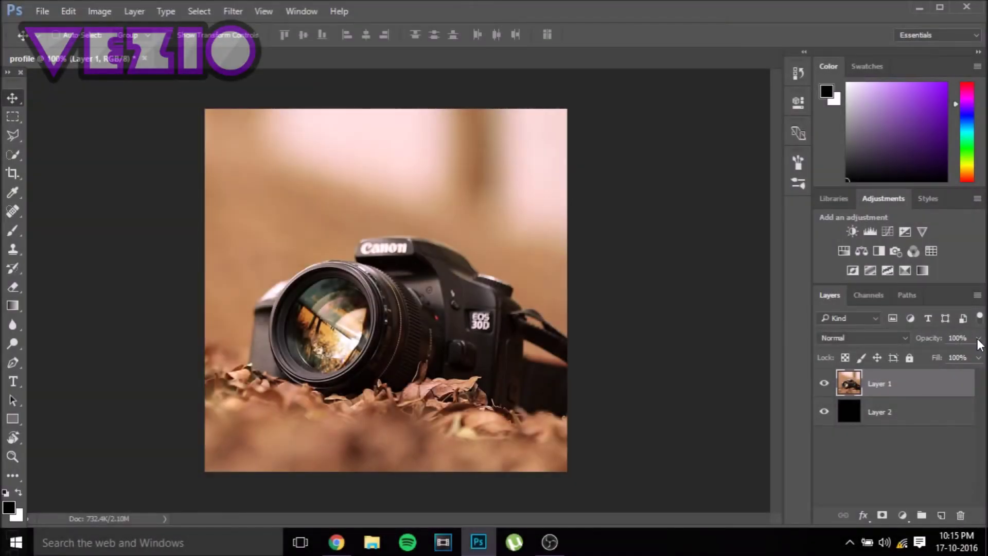
Lower the camera photo layer's opacity to 70%
{"action": "left_click", "coordinate": [978, 339]}
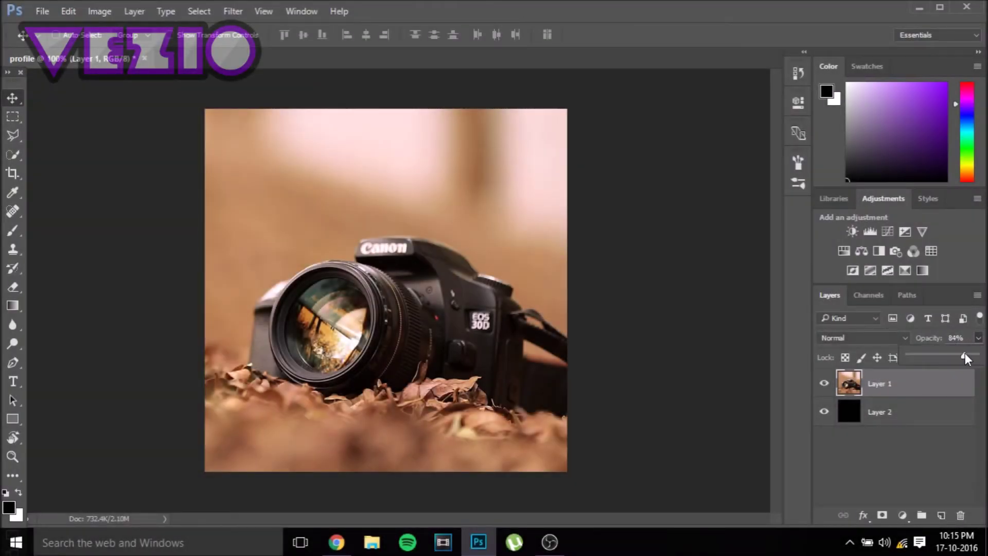
{"action": "left_click_drag", "start_coordinate": [965, 353], "coordinate": [956, 355]}
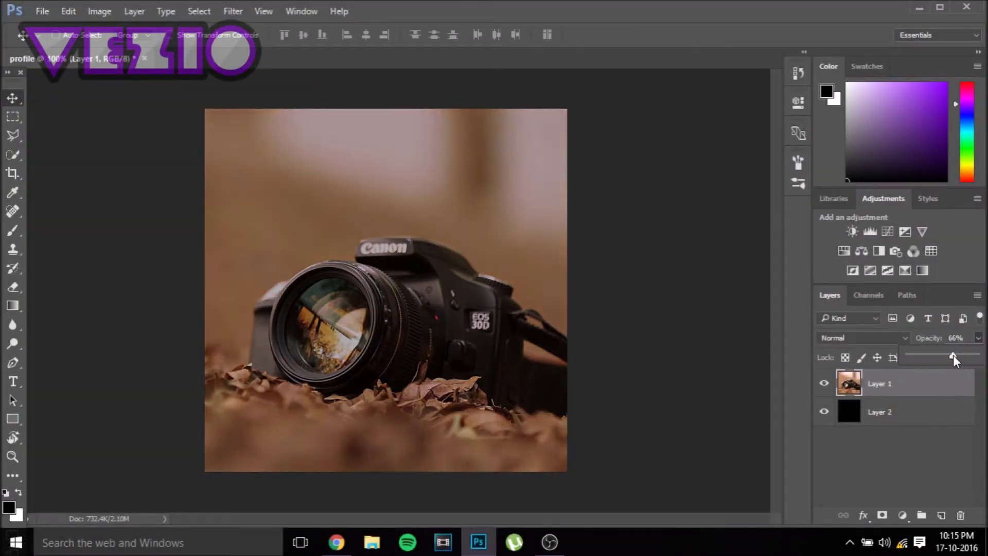
{"action": "left_click_drag", "start_coordinate": [956, 356], "coordinate": [957, 358]}
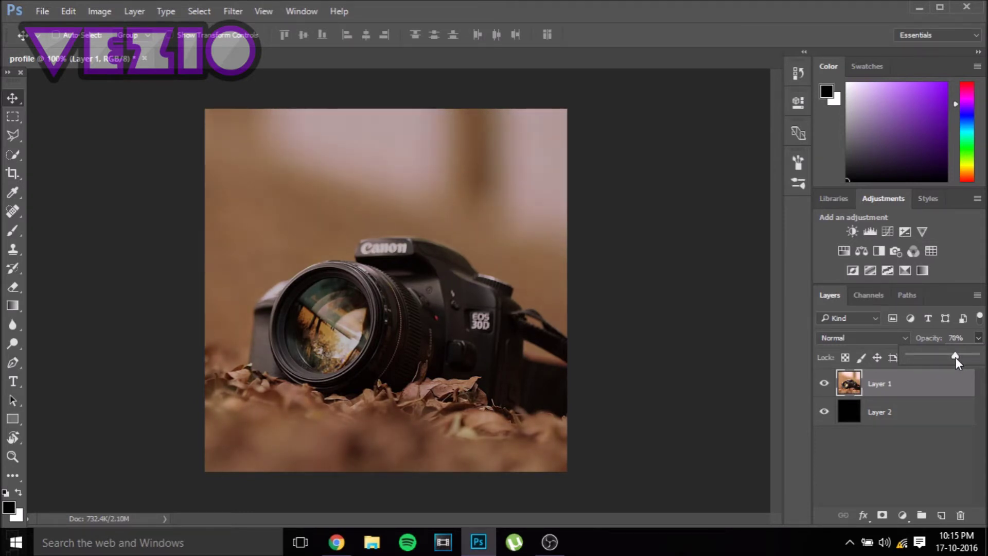
{"action": "left_click", "coordinate": [50, 305]}
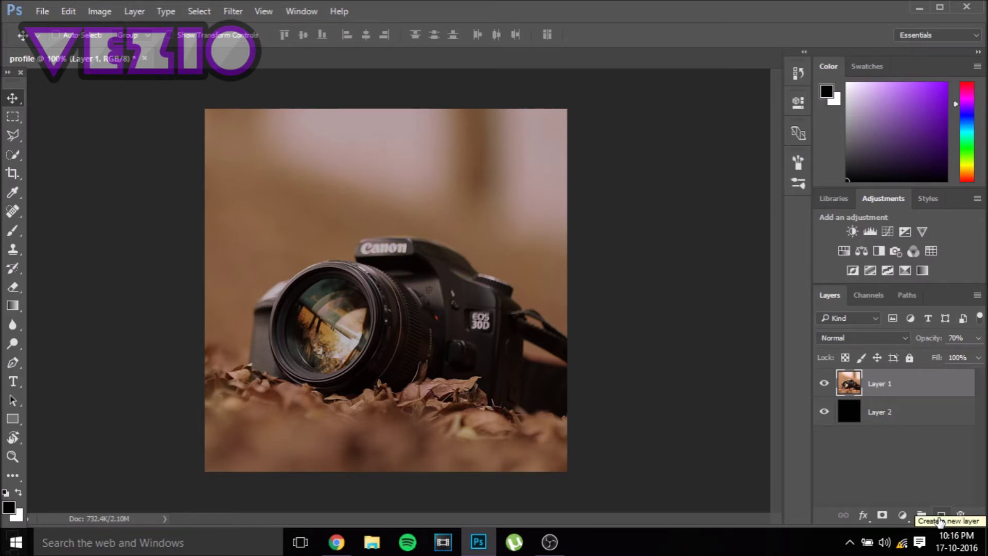
Add a new layer above the photo and paint it entirely purple
{"action": "left_click", "coordinate": [941, 515]}
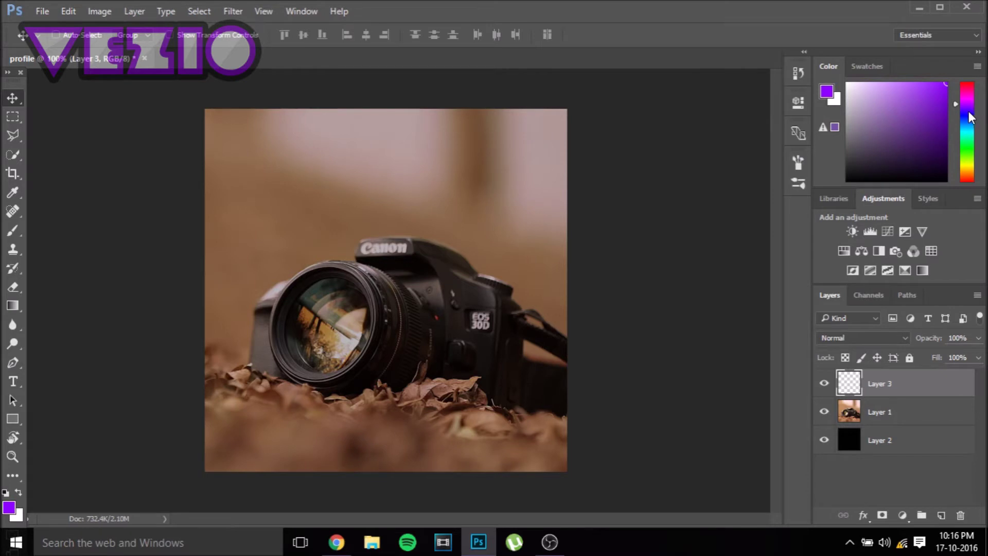
{"action": "left_click", "coordinate": [969, 110]}
{"action": "left_click_drag", "start_coordinate": [969, 111], "coordinate": [968, 103]}
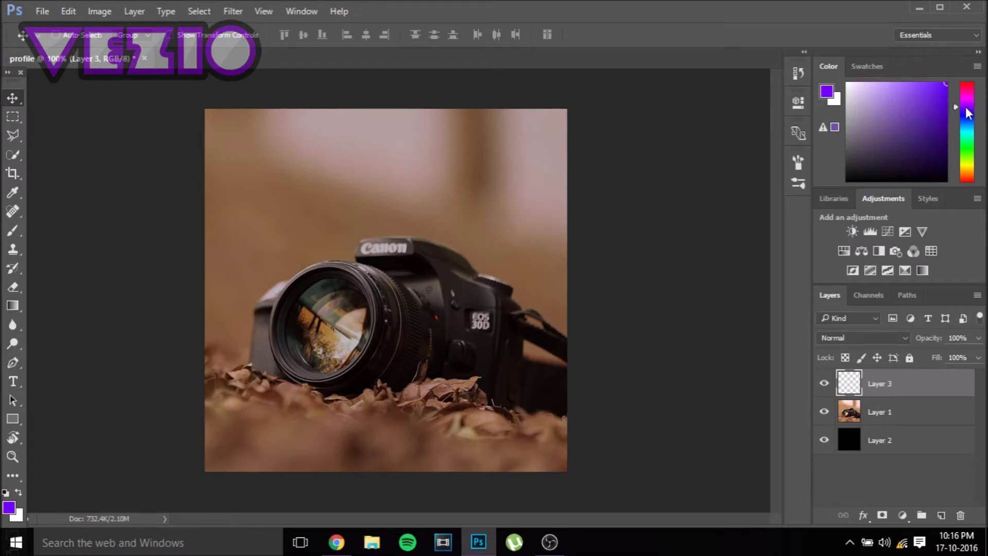
{"action": "left_click_drag", "start_coordinate": [967, 108], "coordinate": [967, 106]}
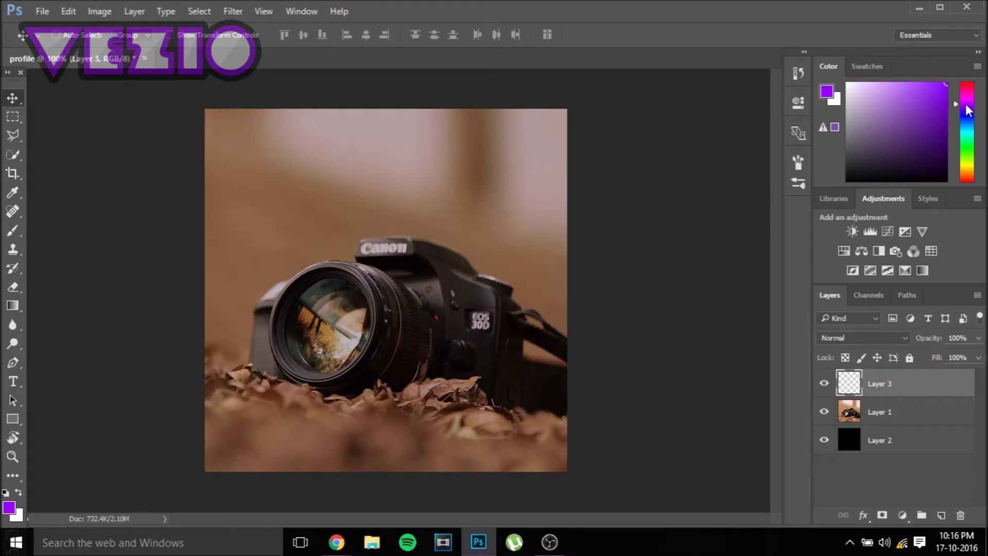
{"action": "left_click", "coordinate": [13, 231]}
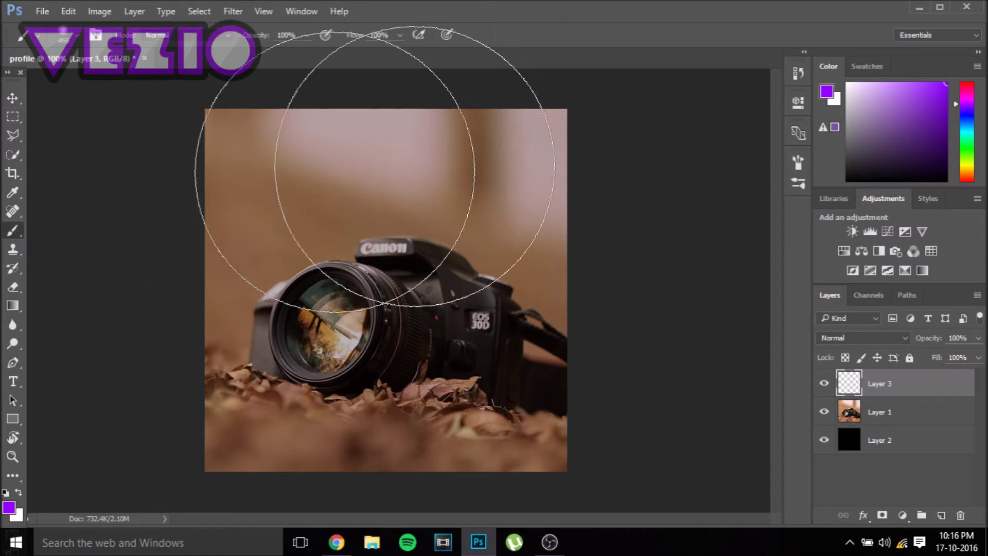
{"action": "mouse_move", "coordinate": [232, 242]}
{"action": "left_mouse_down"}
{"action": "mouse_move", "coordinate": [622, 241]}
{"action": "mouse_move", "coordinate": [861, 408]}
{"action": "mouse_move", "coordinate": [44, 485]}
{"action": "left_mouse_up"}
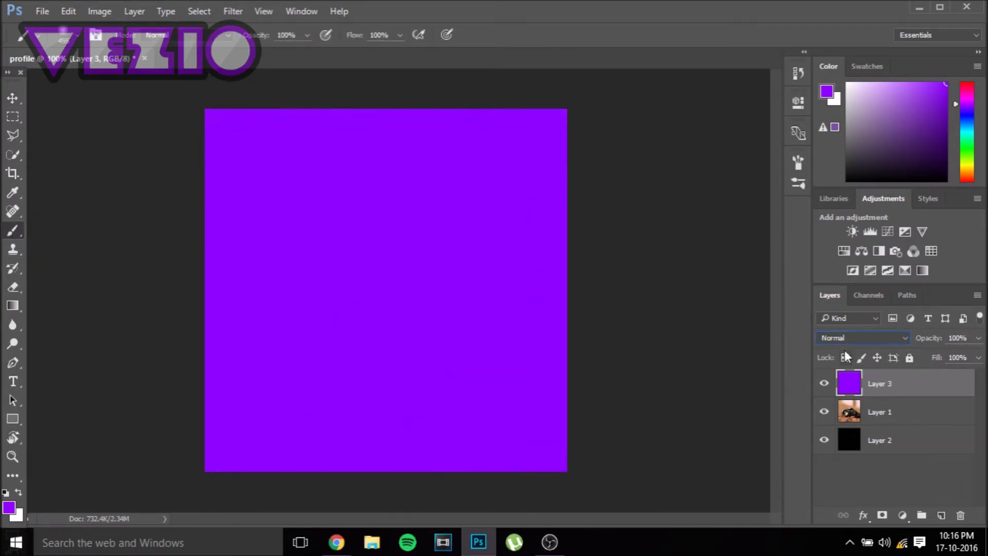
Set the purple layer to Overlay blend mode at about 50% opacity
{"action": "left_click", "coordinate": [906, 338]}
{"action": "left_click", "coordinate": [849, 189]}
{"action": "left_click", "coordinate": [976, 340]}
{"action": "left_click", "coordinate": [942, 358]}
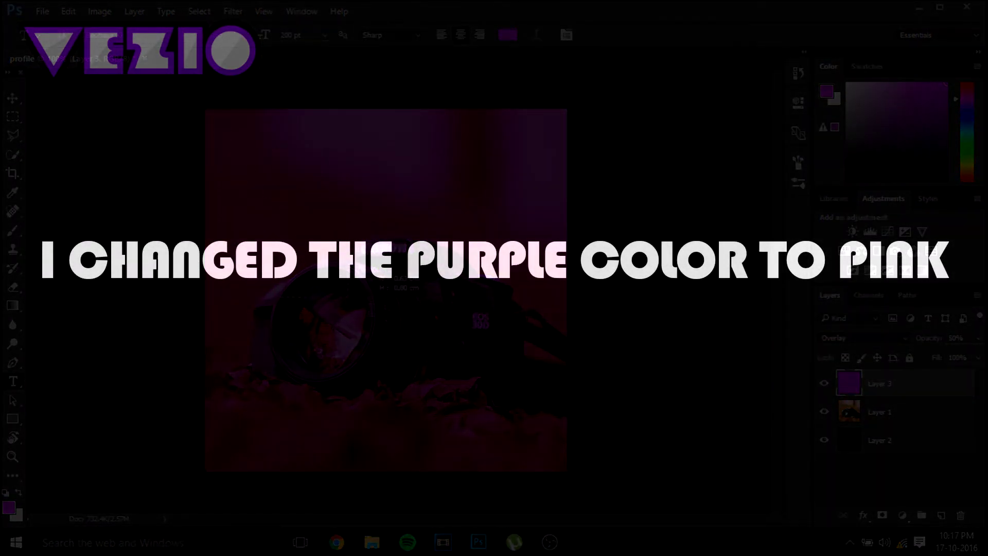
Type a white letter 'A' at 40 pt and move it down toward the centre
{"action": "left_click_drag", "start_coordinate": [483, 386], "coordinate": [547, 456]}
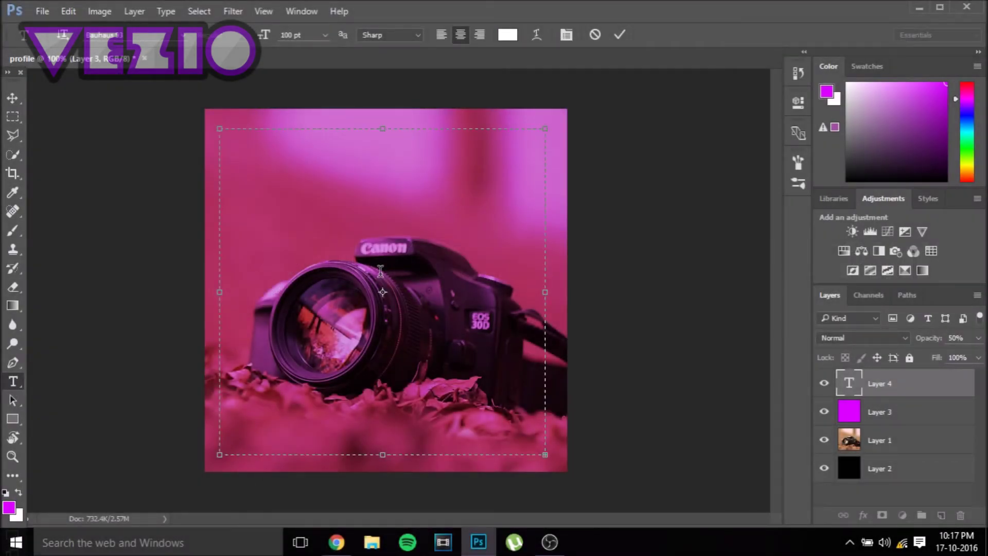
{"action": "left_click", "coordinate": [288, 34]}
{"action": "type", "text": "50"}
{"action": "key", "text": "Return"}
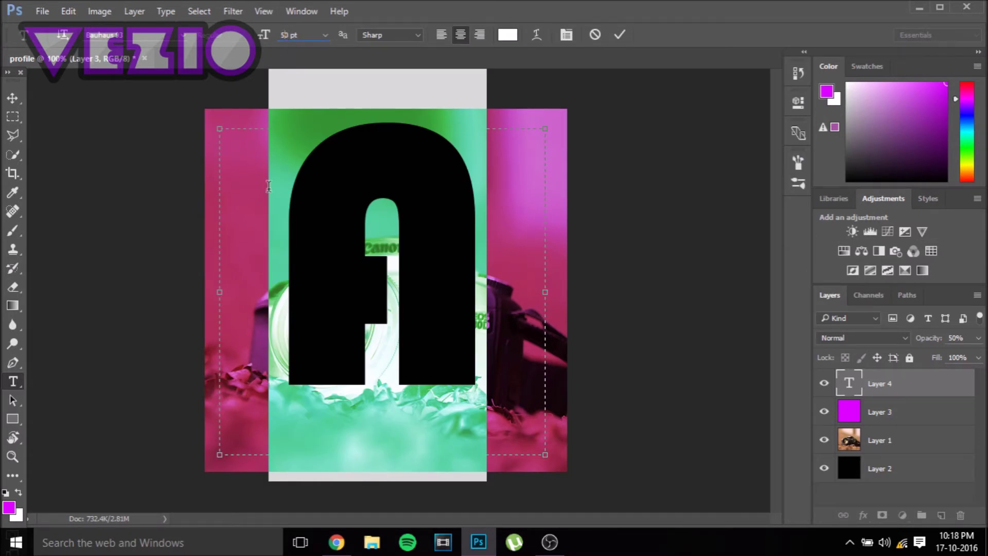
{"action": "type", "text": "40"}
{"action": "key", "text": "Return"}
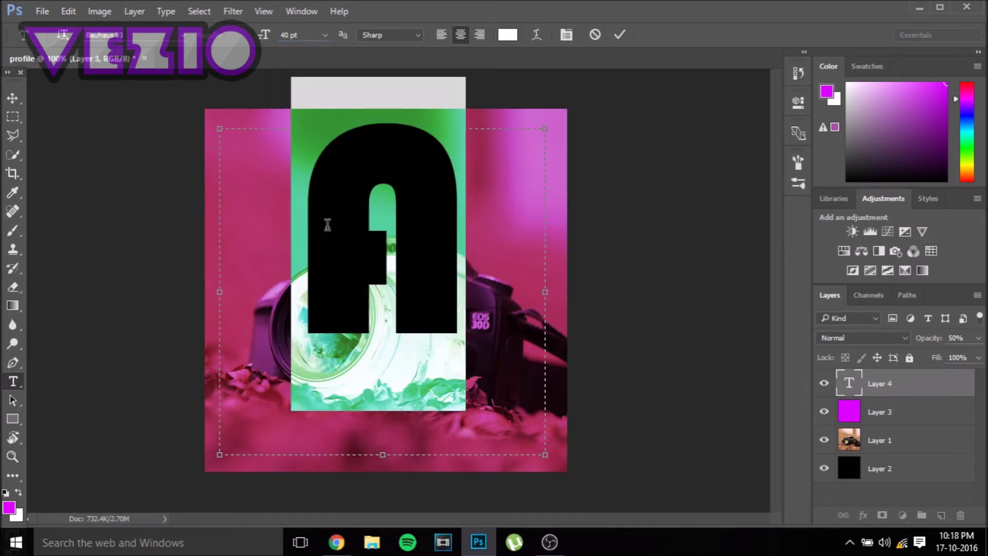
{"action": "left_click", "coordinate": [436, 303]}
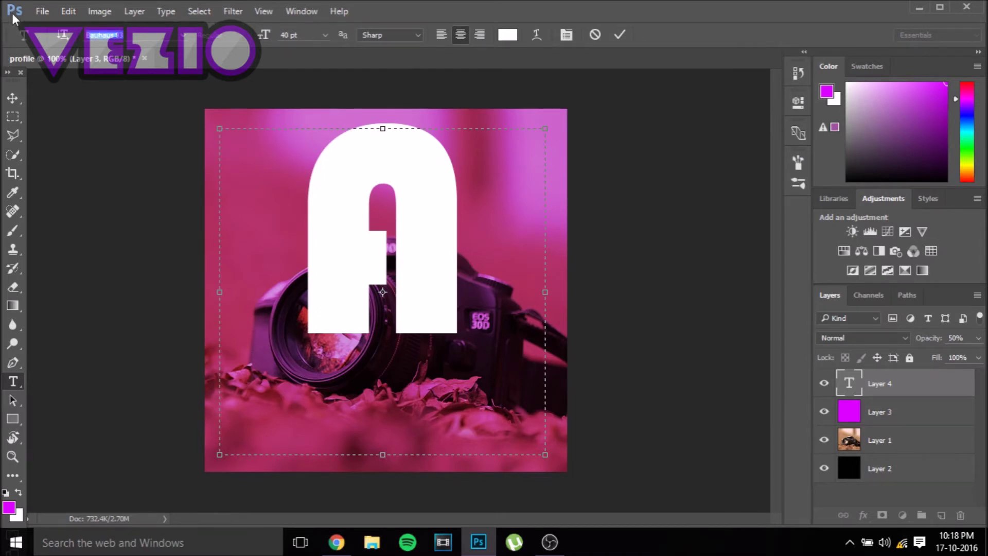
{"action": "left_click", "coordinate": [619, 34]}
{"action": "key", "text": "v"}
{"action": "left_click_drag", "start_coordinate": [404, 164], "coordinate": [408, 225]}
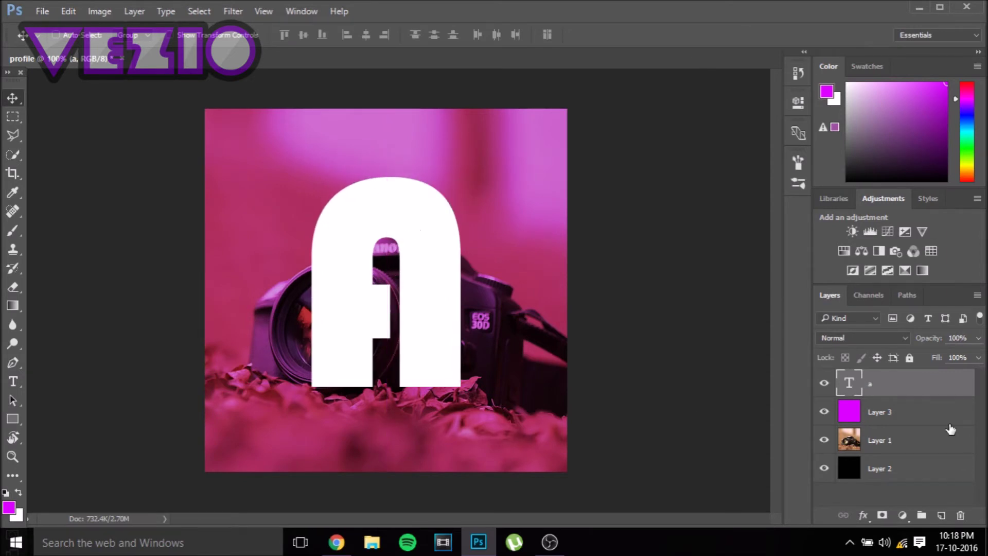
Rasterize the letter A text layer and switch to the Polygonal Lasso Tool
{"action": "right_click", "coordinate": [914, 385]}
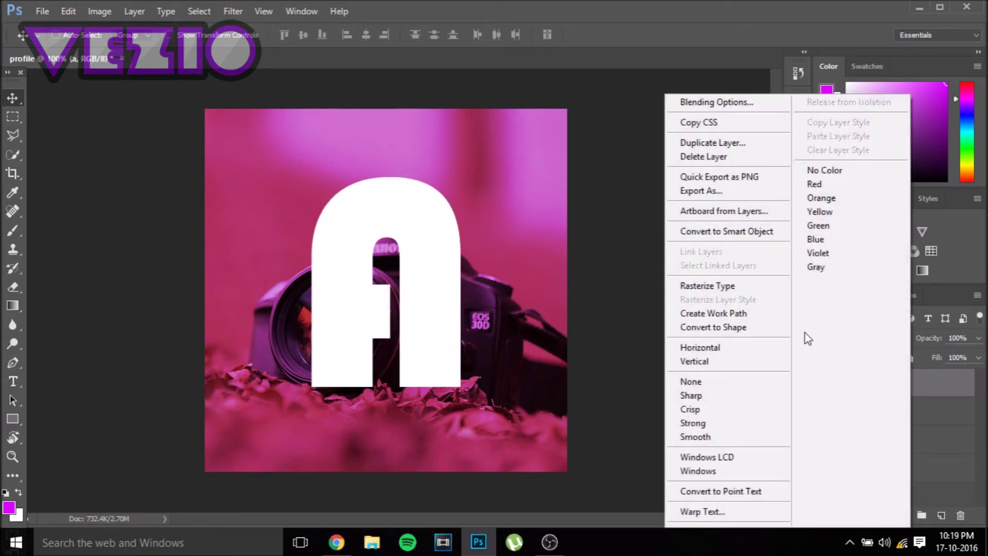
{"action": "left_click", "coordinate": [732, 287]}
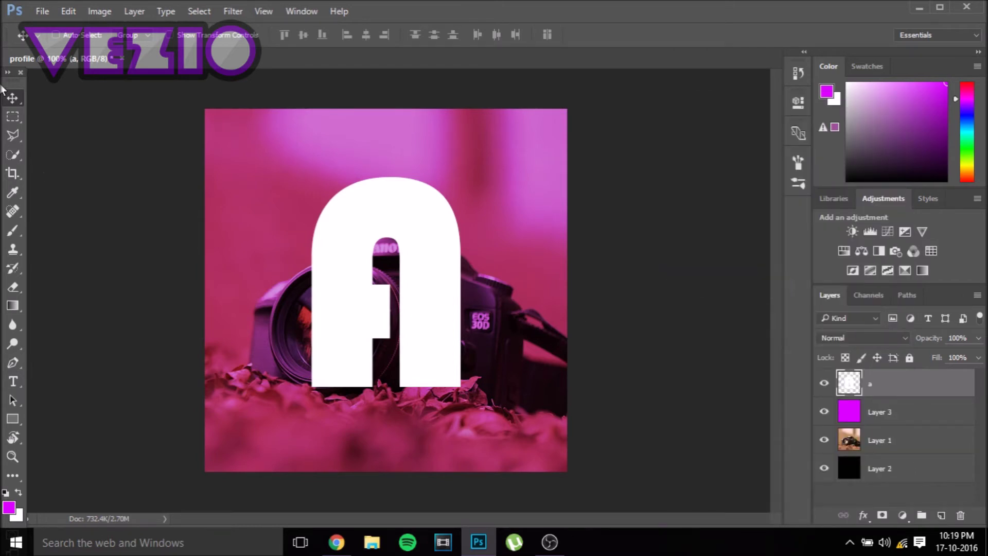
{"action": "left_click", "coordinate": [12, 135]}
{"action": "right_click", "coordinate": [16, 143]}
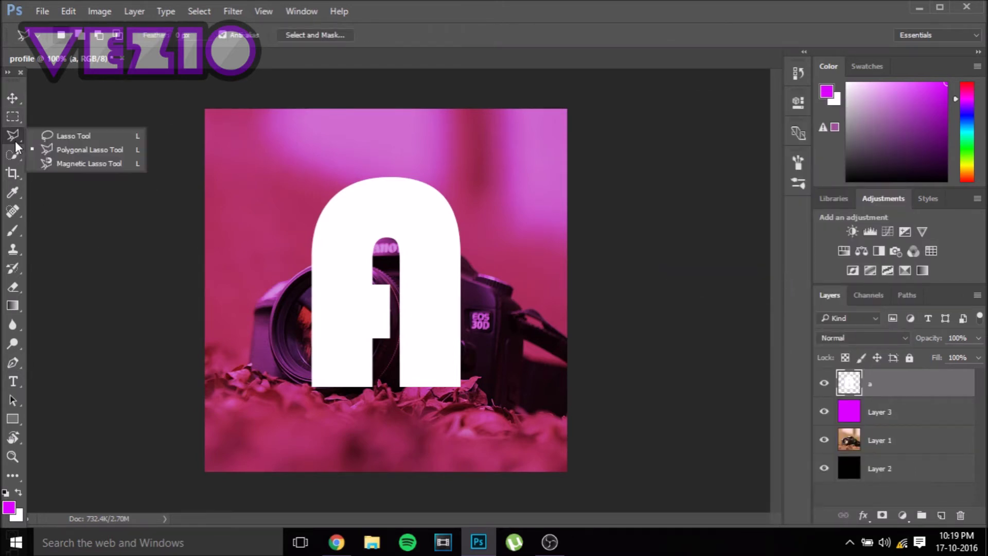
{"action": "left_click", "coordinate": [56, 147]}
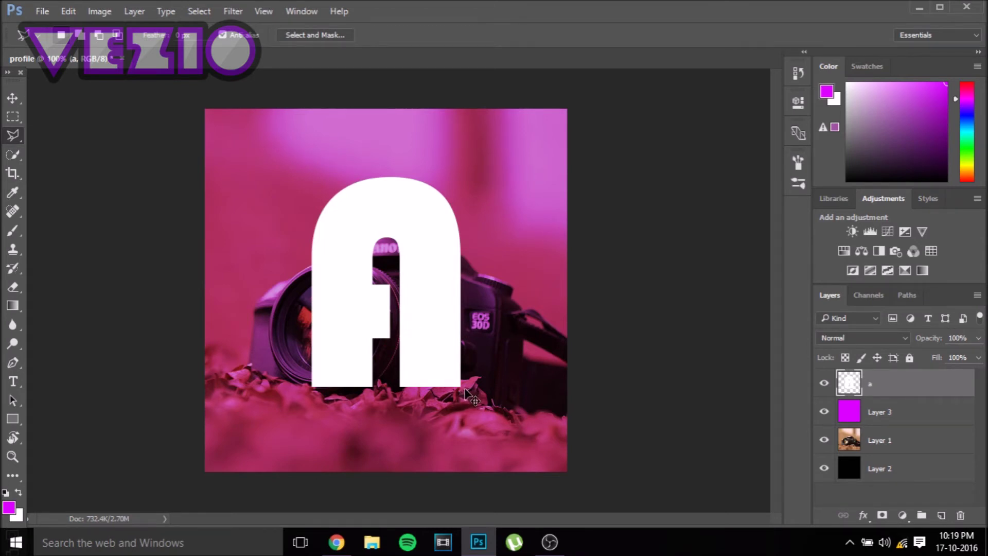
Trace triangle corners from the A's bottom-right to above its top left and top right
{"action": "key", "text": "ctrl+plus"}
{"action": "key", "text": "ctrl+plus"}
{"action": "key", "text": "ctrl+minus"}
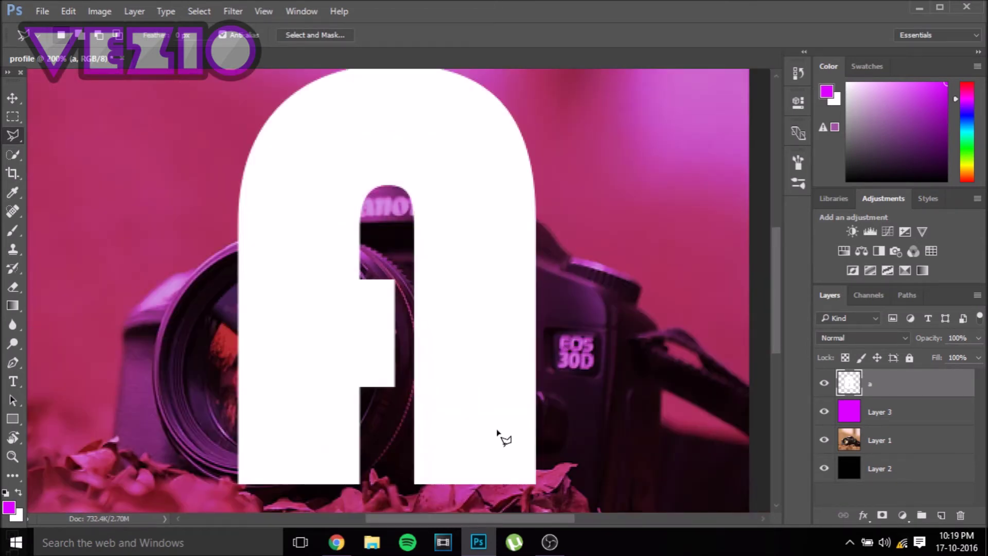
{"action": "left_click", "coordinate": [537, 485]}
{"action": "scroll", "coordinate": [494, 483], "scroll_direction": "down", "scroll_amount": 1}
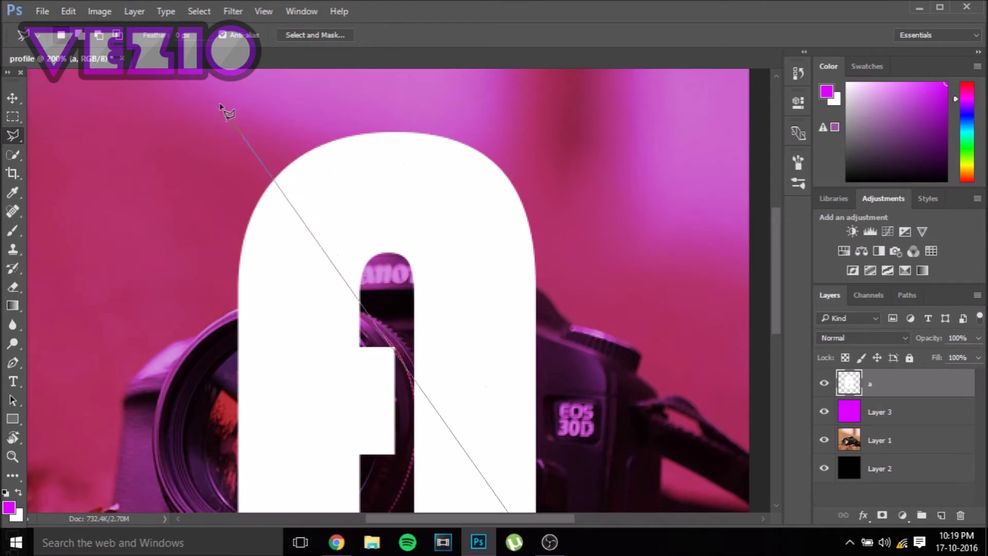
{"action": "left_click", "coordinate": [222, 87]}
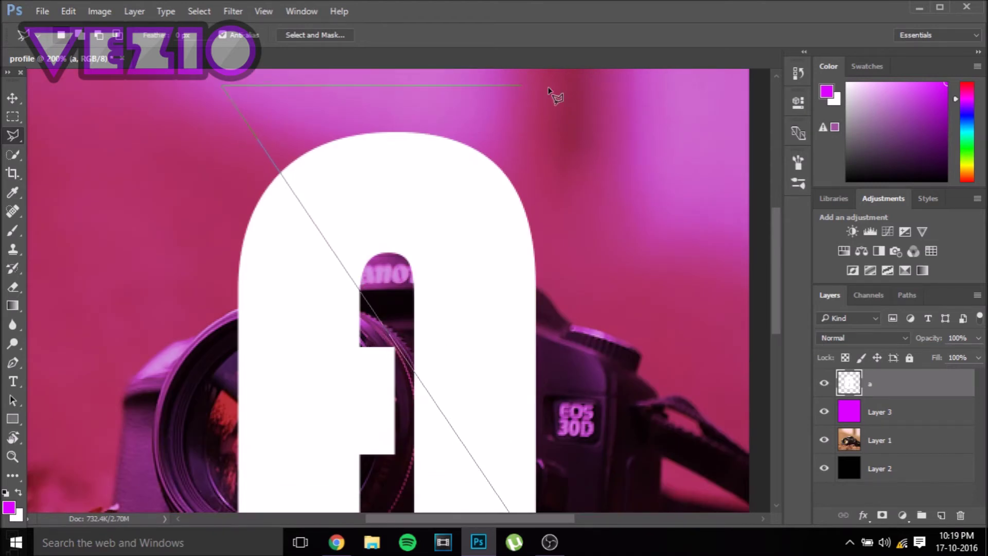
{"action": "left_click", "coordinate": [701, 88]}
{"action": "key", "text": "ctrl+minus"}
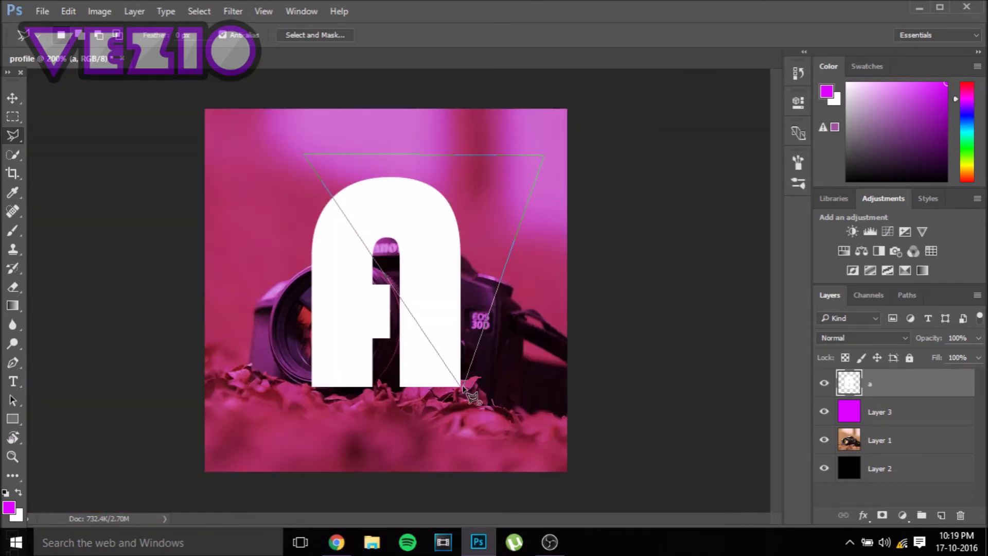
Close the triangle selection and delete that part of the letter A
{"action": "left_click", "coordinate": [463, 386]}
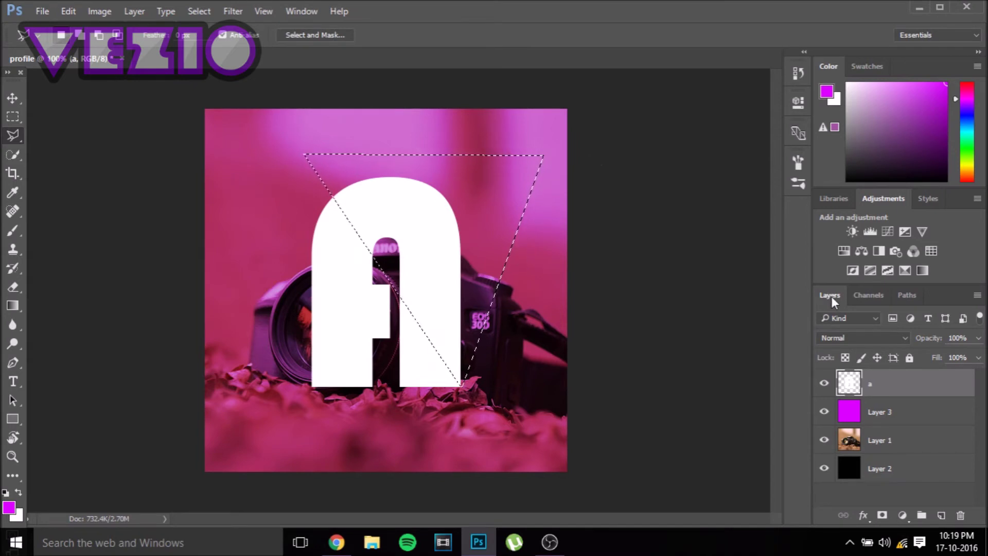
{"action": "key", "text": "Delete"}
{"action": "key", "text": "ctrl+d"}
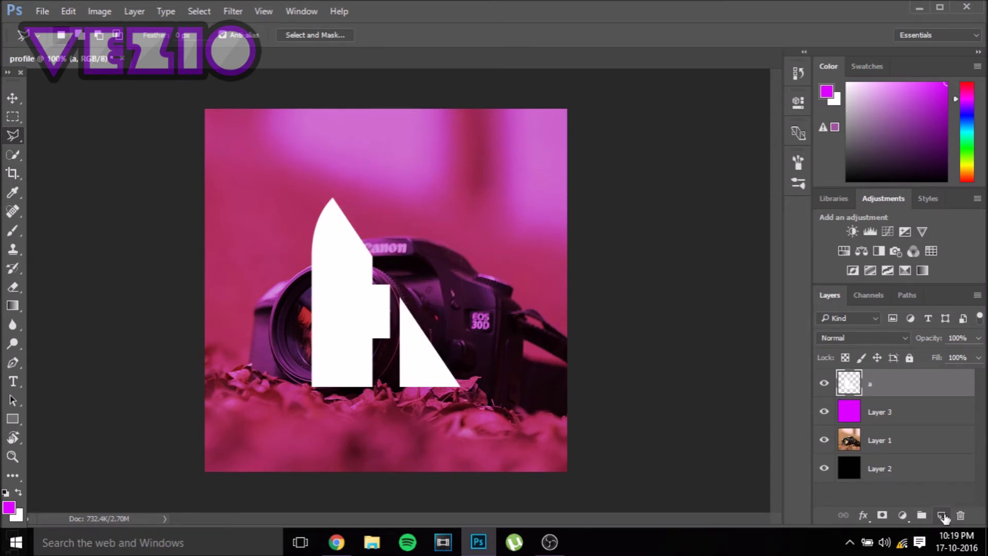
Fill the triangle white on a new layer and offset it, leaving a thin gap
{"action": "left_click", "coordinate": [942, 514]}
{"action": "key", "text": "ctrl+BackSpace"}
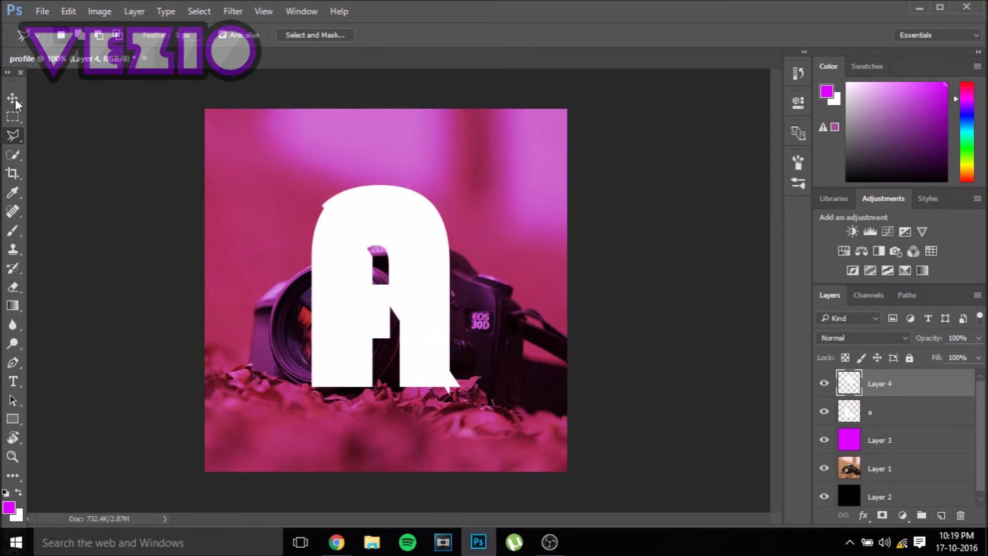
{"action": "left_click", "coordinate": [12, 100]}
{"action": "mouse_move", "coordinate": [392, 247]}
{"action": "left_mouse_down"}
{"action": "mouse_move", "coordinate": [433, 218]}
{"action": "mouse_move", "coordinate": [426, 230]}
{"action": "left_mouse_up"}
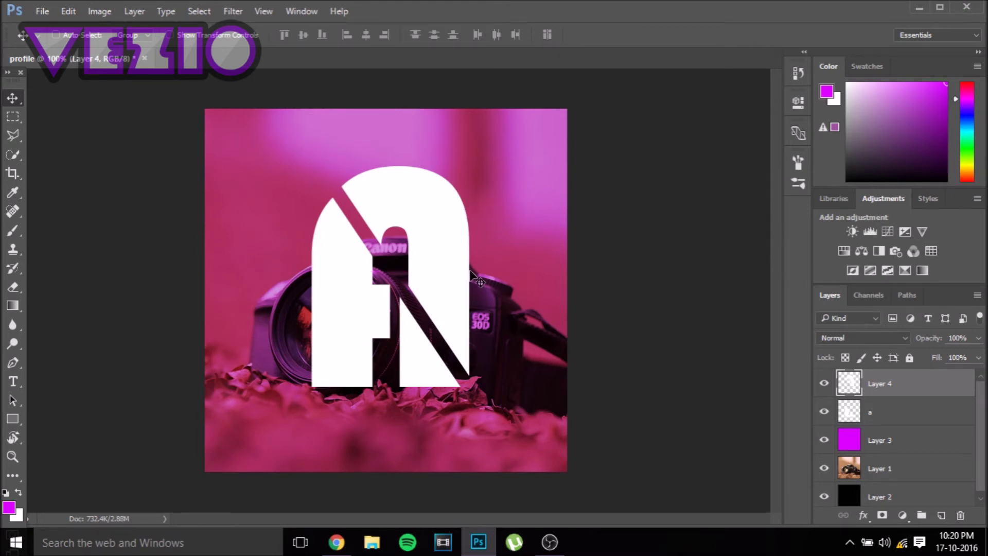
{"action": "left_click_drag", "start_coordinate": [437, 280], "coordinate": [440, 283]}
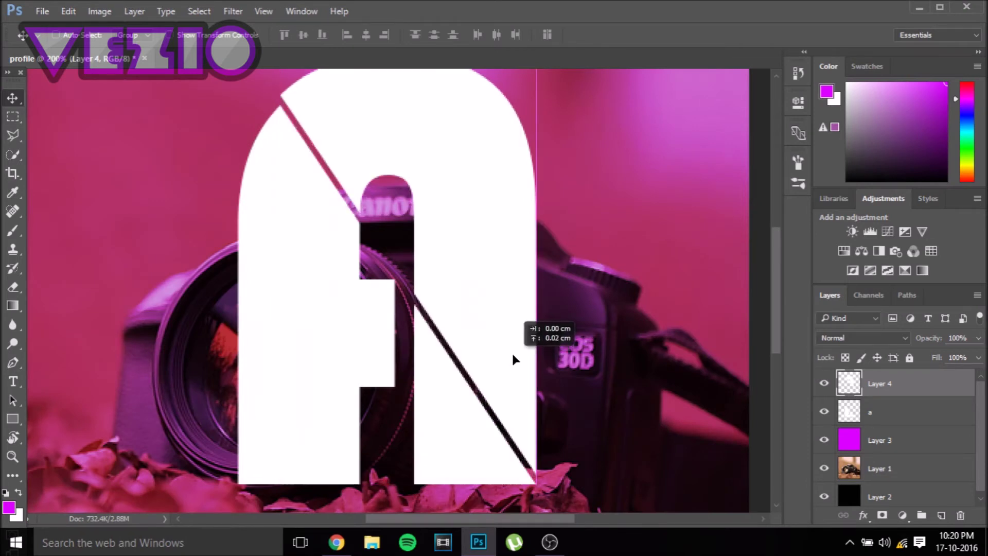
{"action": "left_click", "coordinate": [900, 410], "text": "ctrl"}
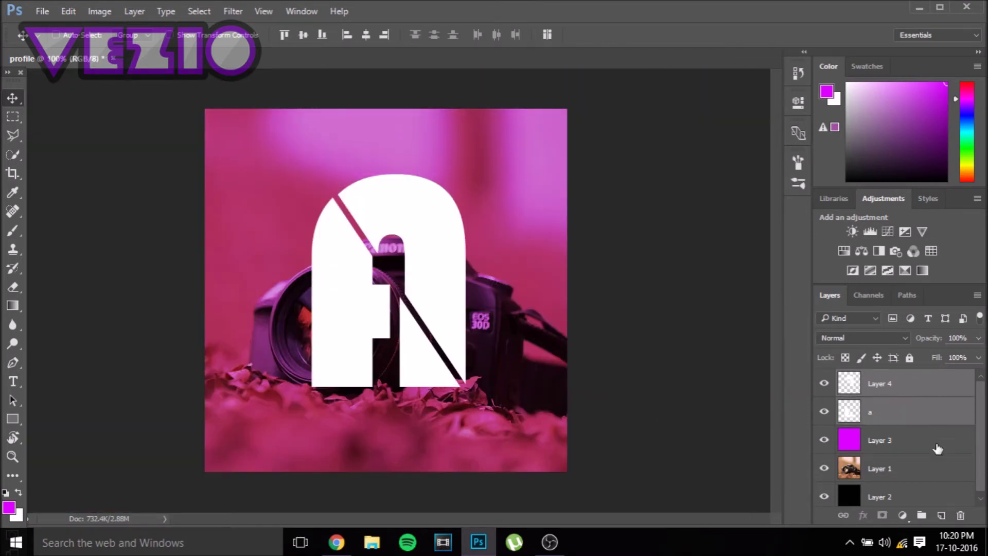
Group the two letter pieces and give the group a 5 px black stroke
{"action": "left_click", "coordinate": [922, 515]}
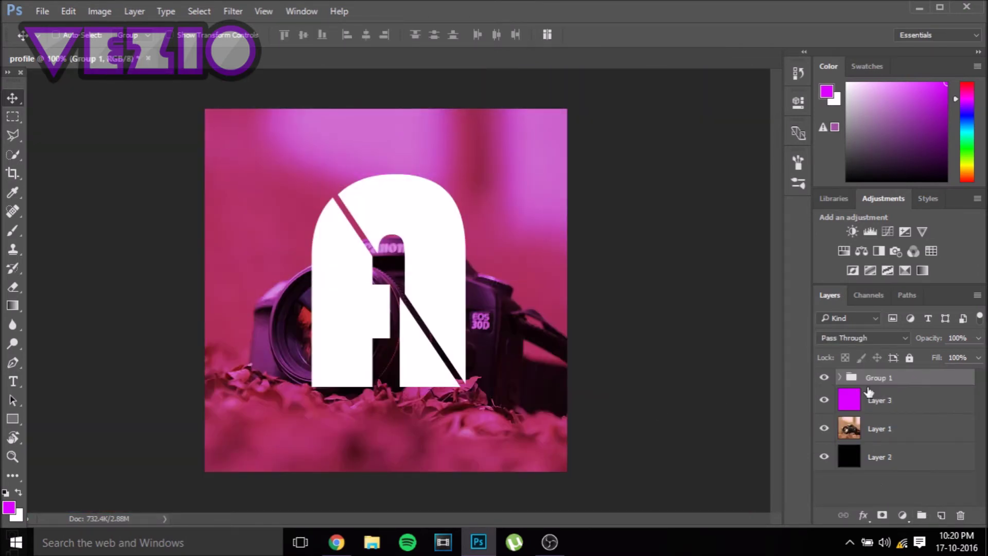
{"action": "right_click", "coordinate": [920, 388]}
{"action": "left_click", "coordinate": [828, 54]}
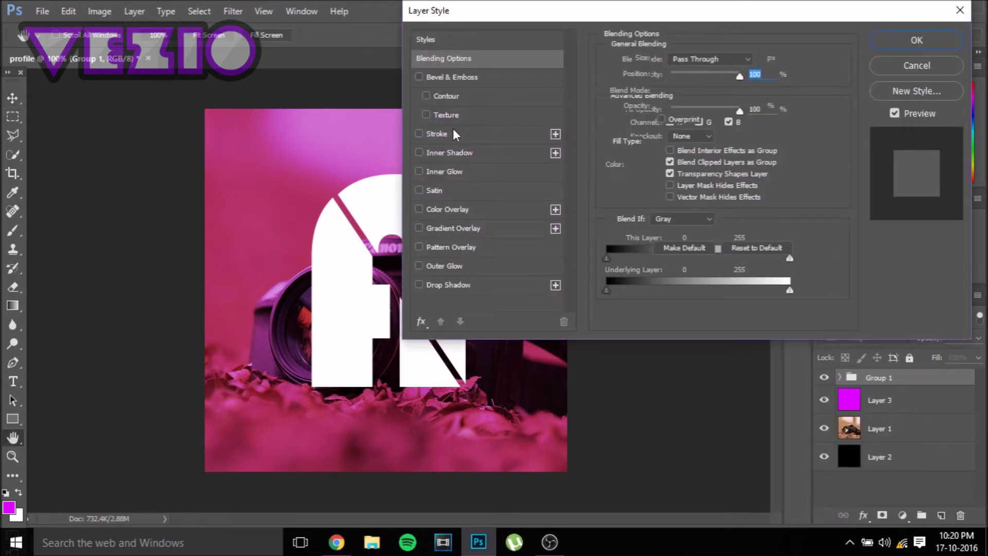
{"action": "left_click", "coordinate": [454, 134]}
{"action": "left_click_drag", "start_coordinate": [752, 58], "coordinate": [726, 60]}
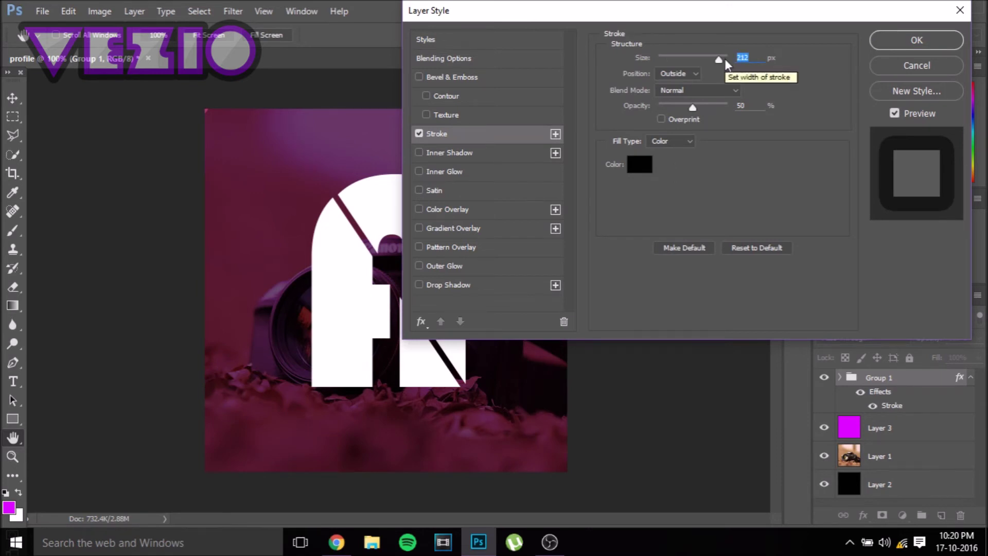
{"action": "type", "text": "5"}
{"action": "left_click_drag", "start_coordinate": [751, 107], "coordinate": [726, 106]}
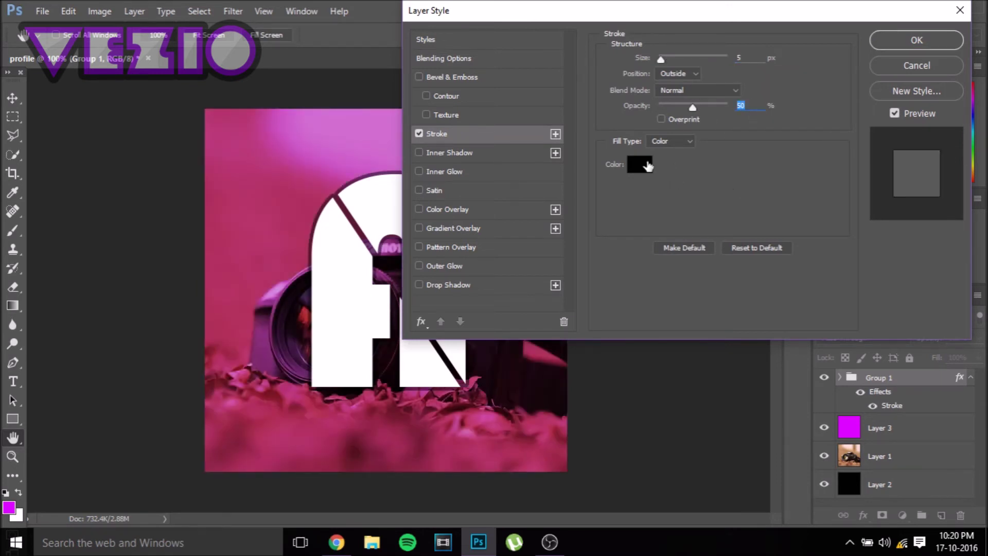
{"action": "left_click", "coordinate": [644, 162]}
{"action": "left_click", "coordinate": [888, 83]}
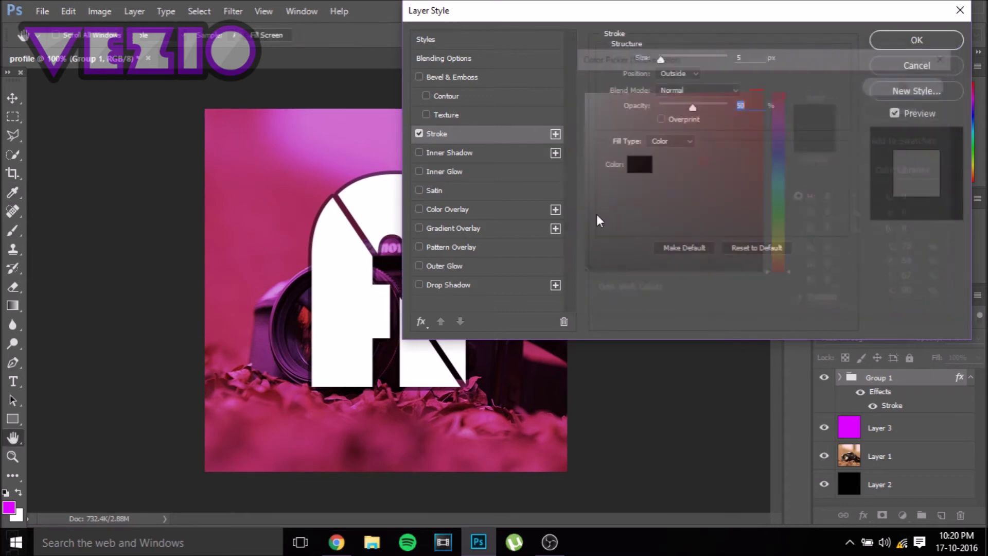
Add a size 44 drop shadow to the group and apply the styles
{"action": "left_click", "coordinate": [456, 285]}
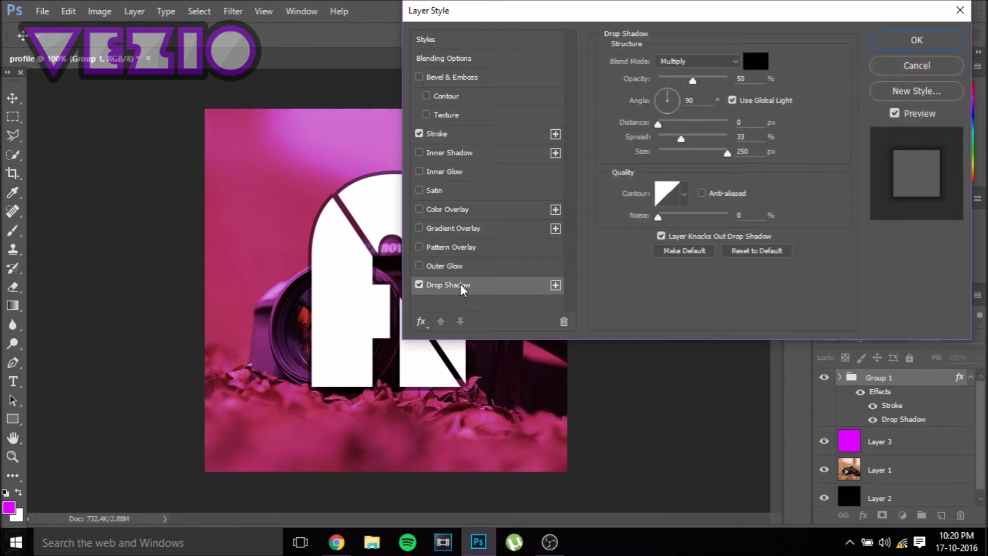
{"action": "left_click", "coordinate": [746, 152]}
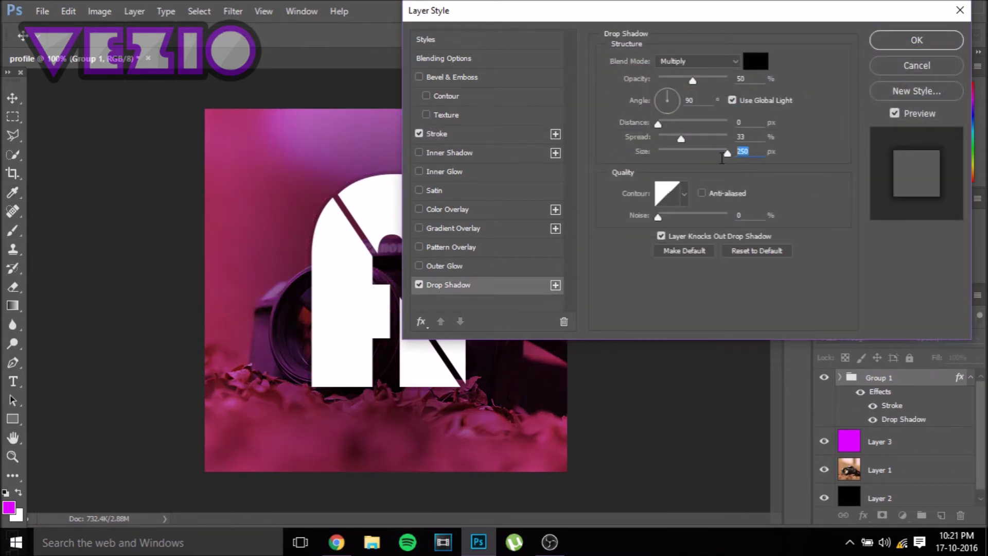
{"action": "type", "text": "44"}
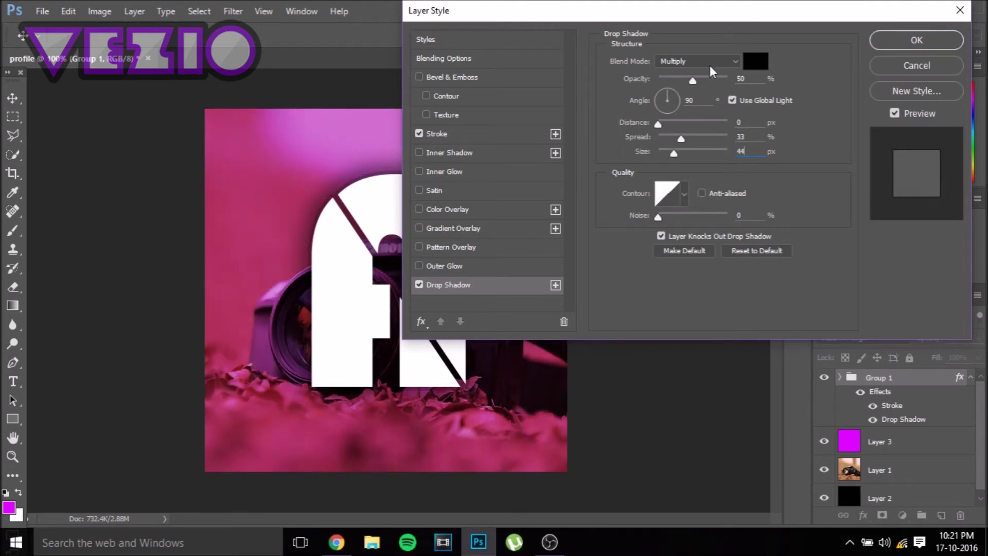
{"action": "left_click", "coordinate": [759, 78]}
{"action": "left_click", "coordinate": [917, 41]}
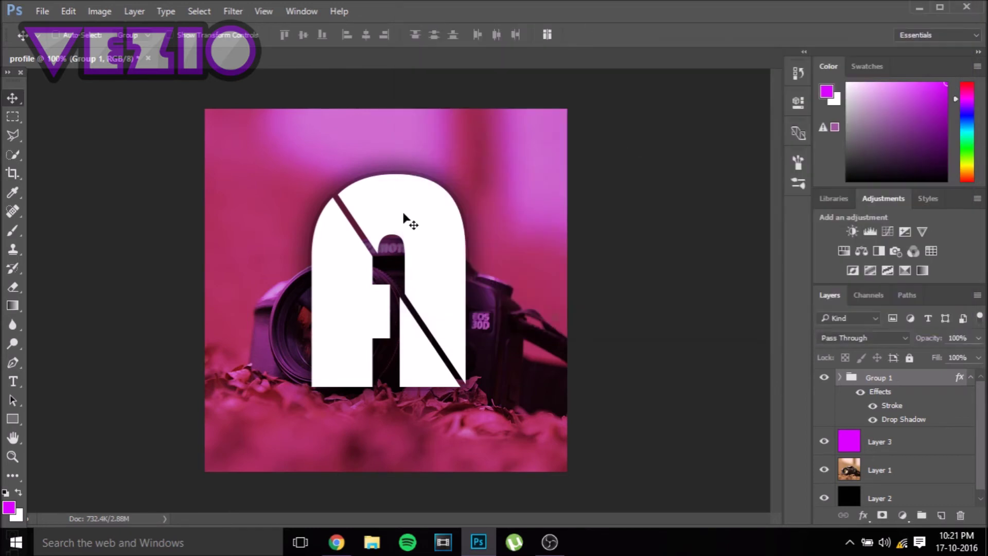
Nudge the letter A group lower, close its layer style, collapse its effects, and zoom out
{"action": "mouse_move", "coordinate": [404, 217]}
{"action": "left_mouse_down"}
{"action": "mouse_move", "coordinate": [420, 292]}
{"action": "mouse_move", "coordinate": [452, 307]}
{"action": "left_mouse_up"}
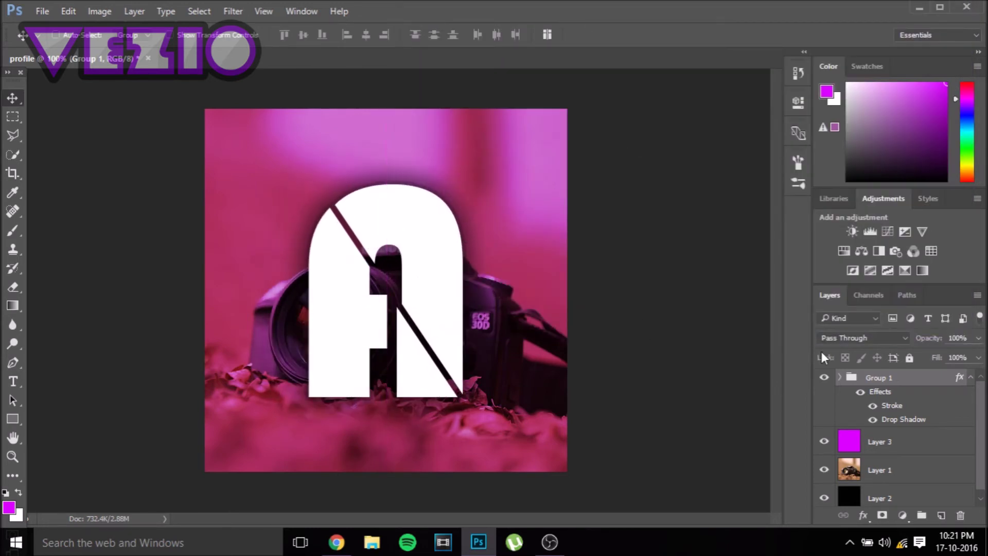
{"action": "right_click", "coordinate": [887, 378]}
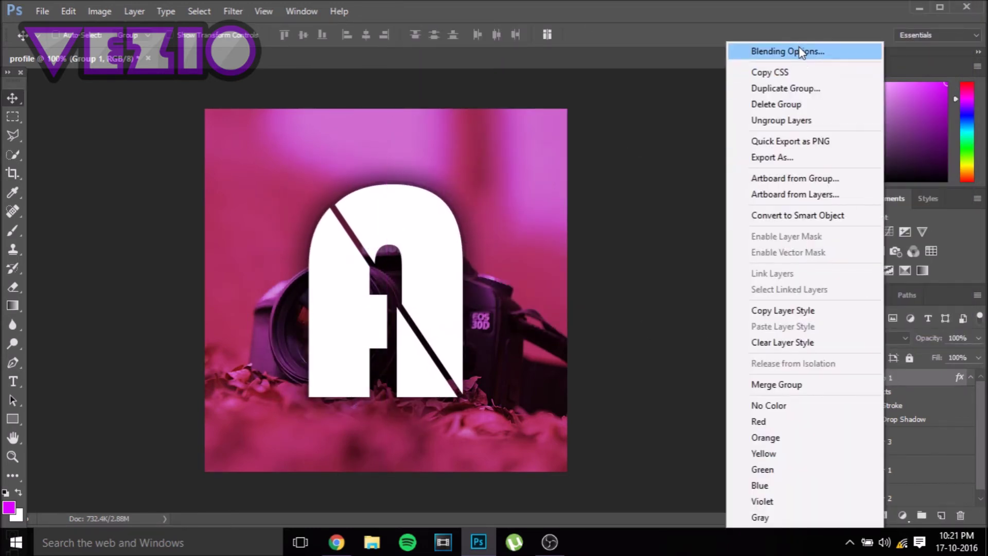
{"action": "key", "text": "Escape"}
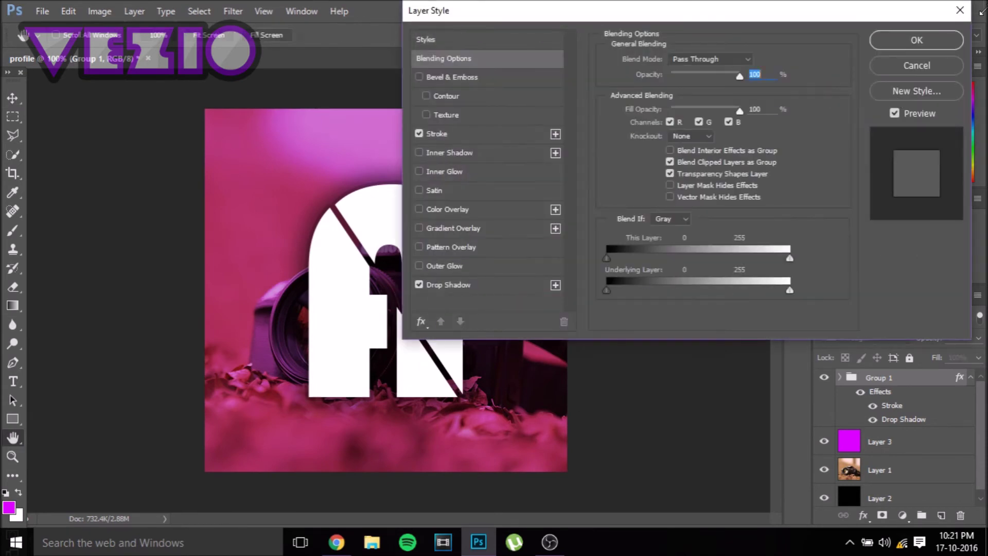
{"action": "left_click", "coordinate": [967, 8]}
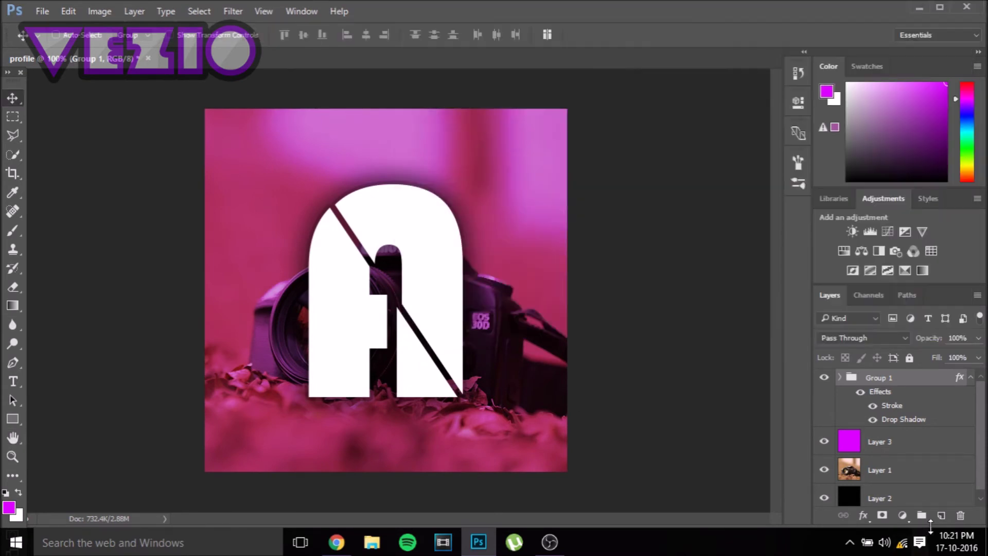
{"action": "left_click", "coordinate": [972, 379]}
{"action": "key", "text": "ctrl+minus"}
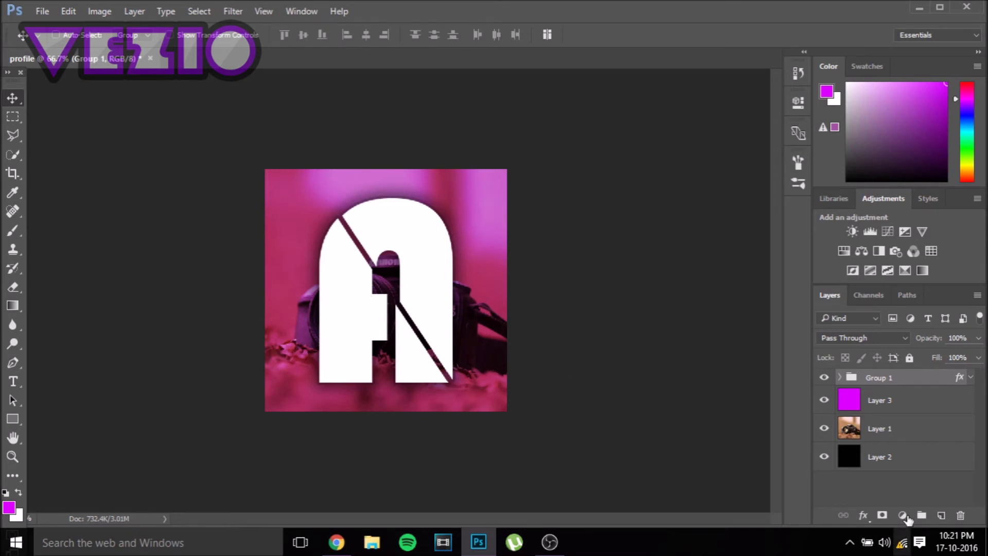
On a new layer, paint a soft white brush stroke along the photo's top
{"action": "left_click", "coordinate": [941, 515]}
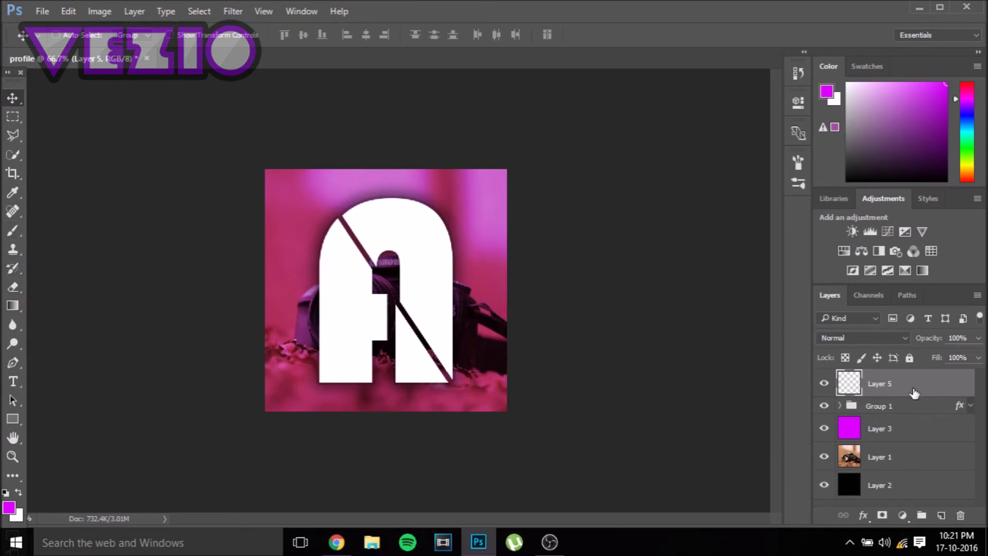
{"action": "left_click", "coordinate": [14, 239]}
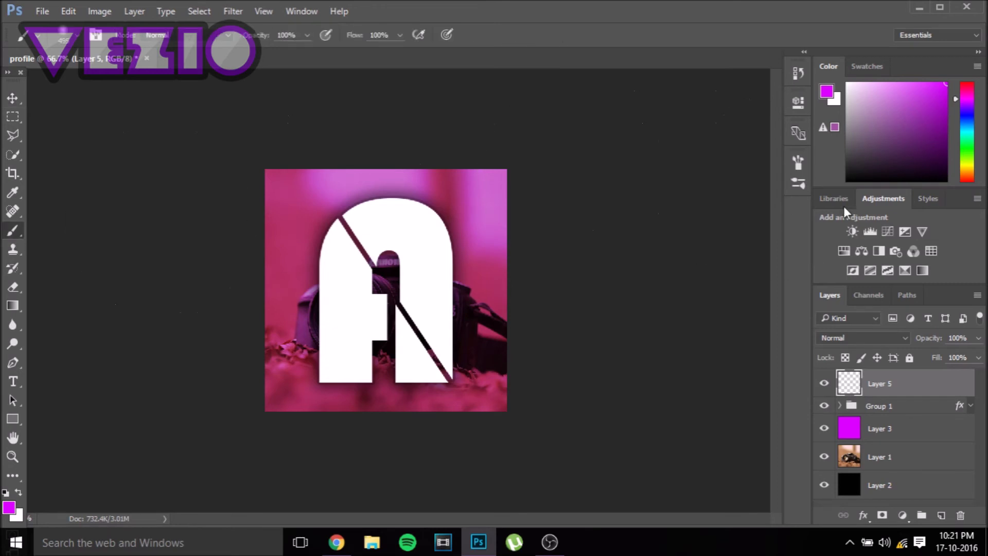
{"action": "left_click", "coordinate": [856, 88]}
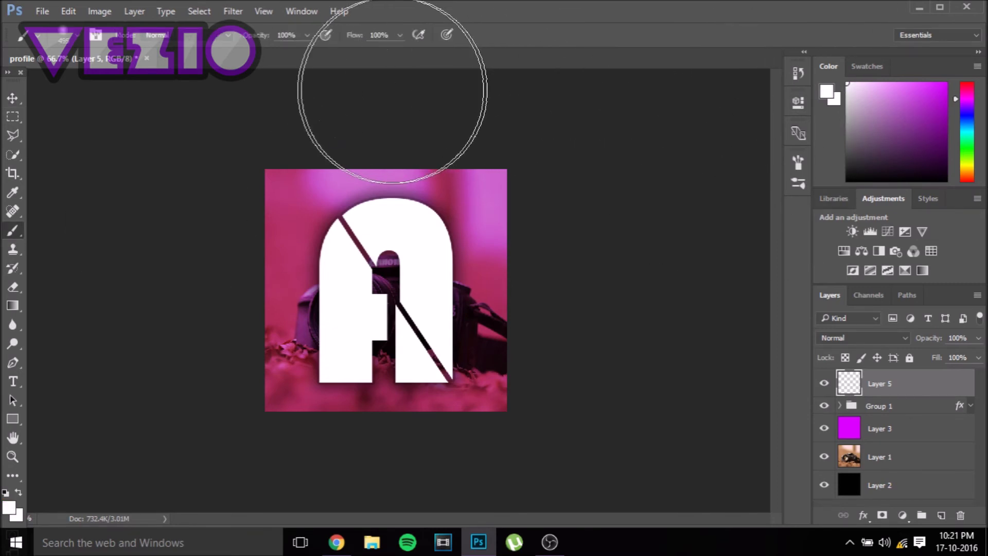
{"action": "left_click_drag", "start_coordinate": [380, 89], "coordinate": [384, 99]}
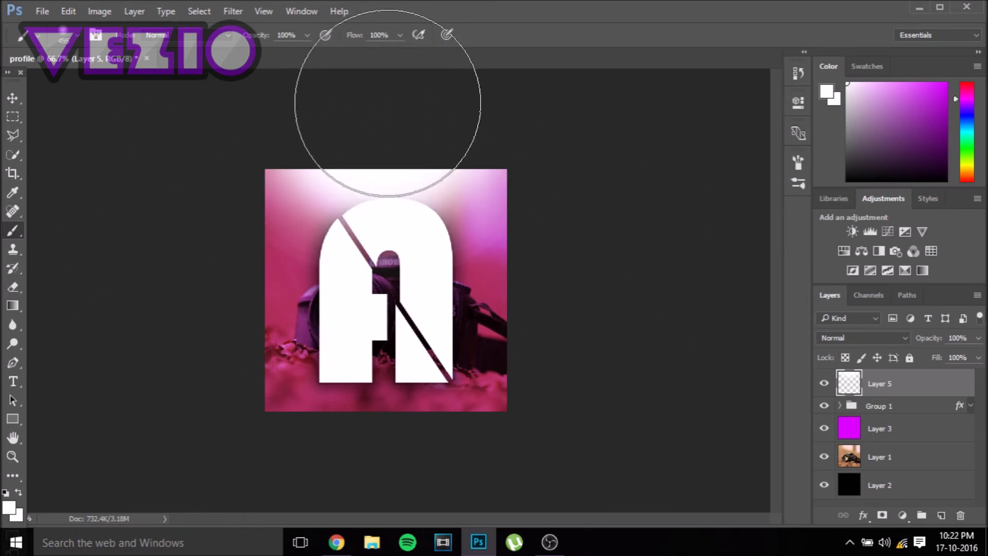
Lower the glow layer's opacity to about 46% and add another empty layer above
{"action": "left_click", "coordinate": [37, 35]}
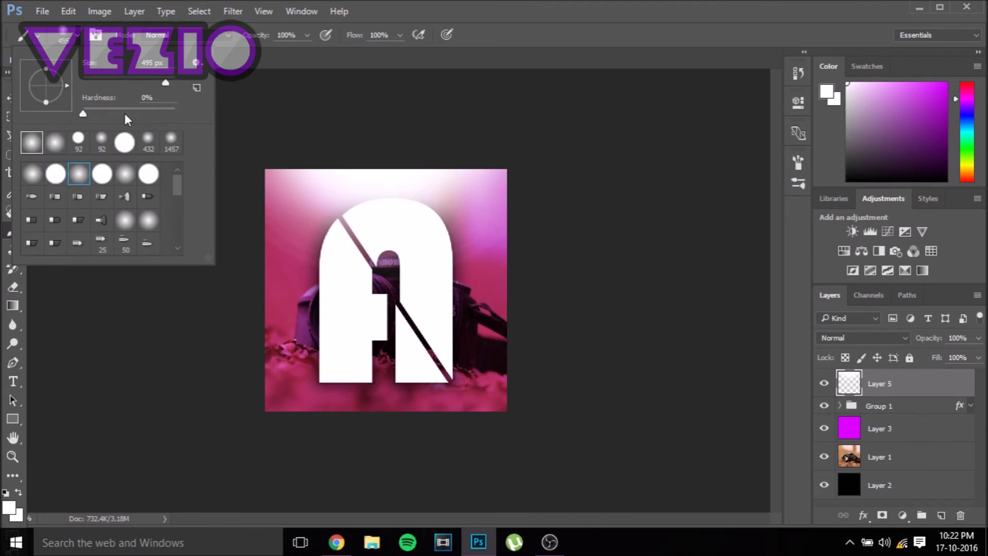
{"action": "left_click", "coordinate": [978, 338]}
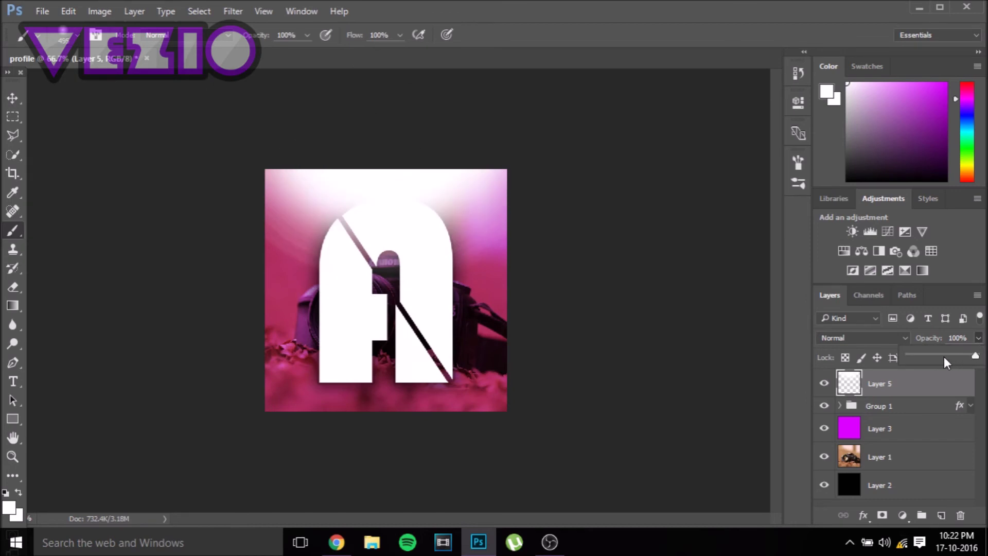
{"action": "left_click_drag", "start_coordinate": [944, 357], "coordinate": [940, 359]}
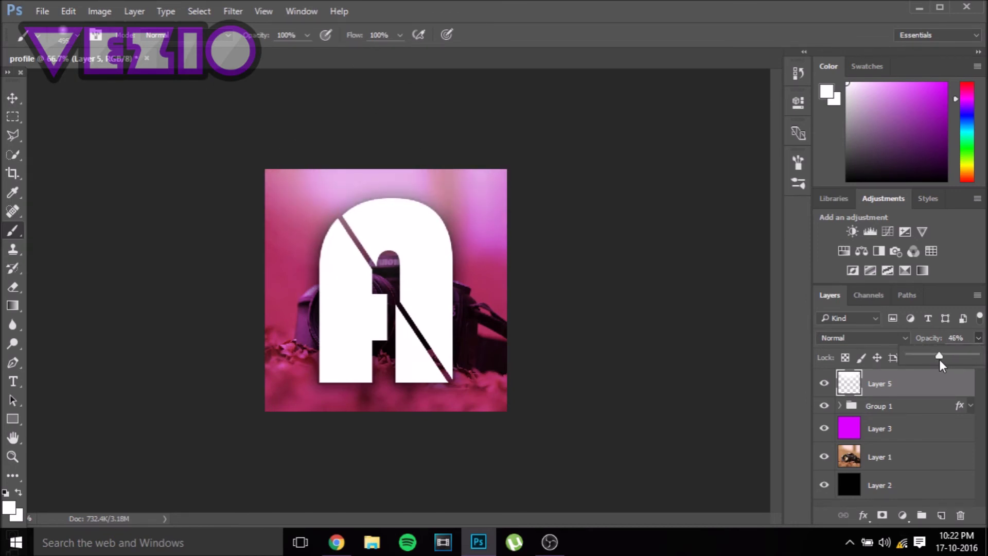
{"action": "left_click", "coordinate": [941, 516]}
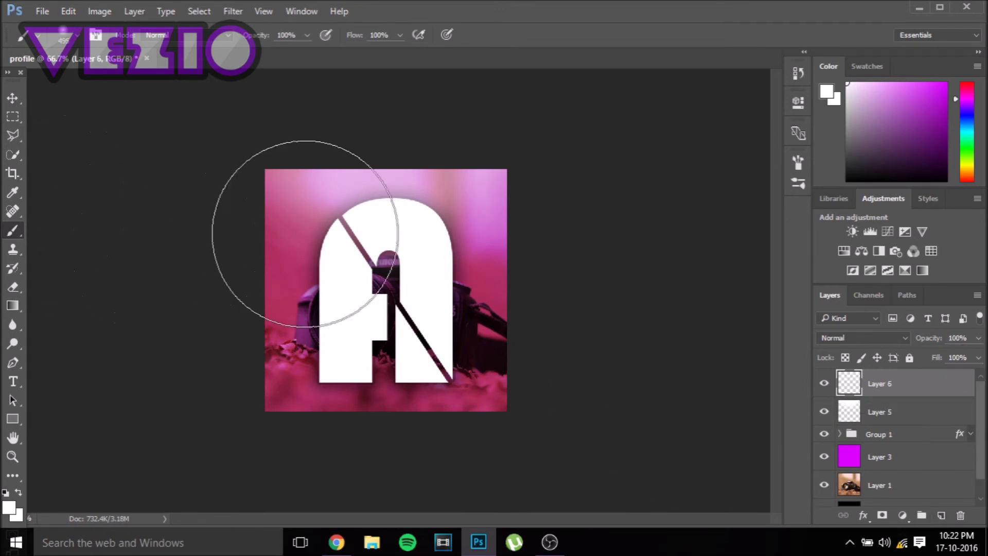
Paint black around the photo's edges on Layer 6 and set its opacity to 40%
{"action": "left_click", "coordinate": [847, 181]}
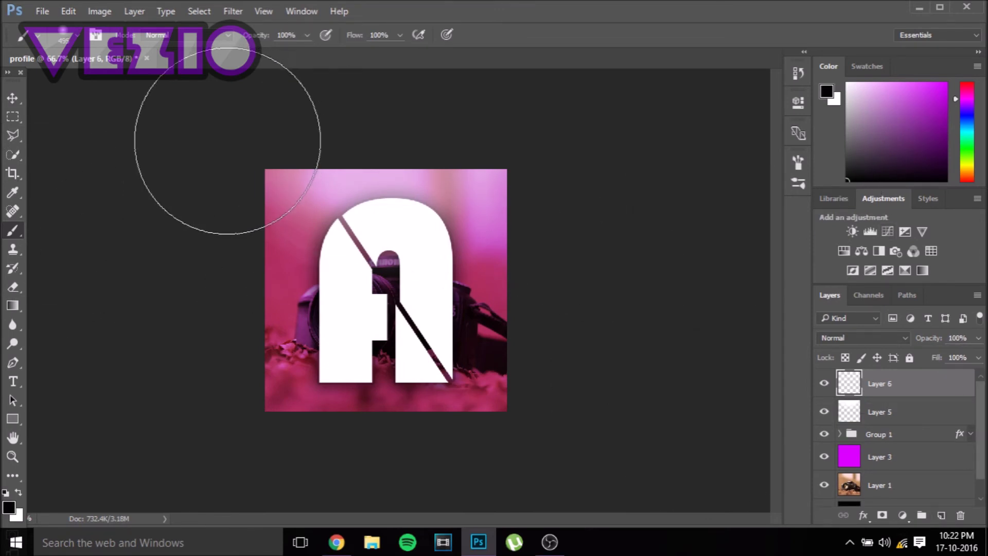
{"action": "mouse_move", "coordinate": [221, 132]}
{"action": "left_mouse_down"}
{"action": "mouse_move", "coordinate": [210, 320]}
{"action": "mouse_move", "coordinate": [243, 453]}
{"action": "mouse_move", "coordinate": [452, 441]}
{"action": "mouse_move", "coordinate": [574, 287]}
{"action": "left_mouse_up"}
{"action": "left_click_drag", "start_coordinate": [975, 356], "coordinate": [936, 355]}
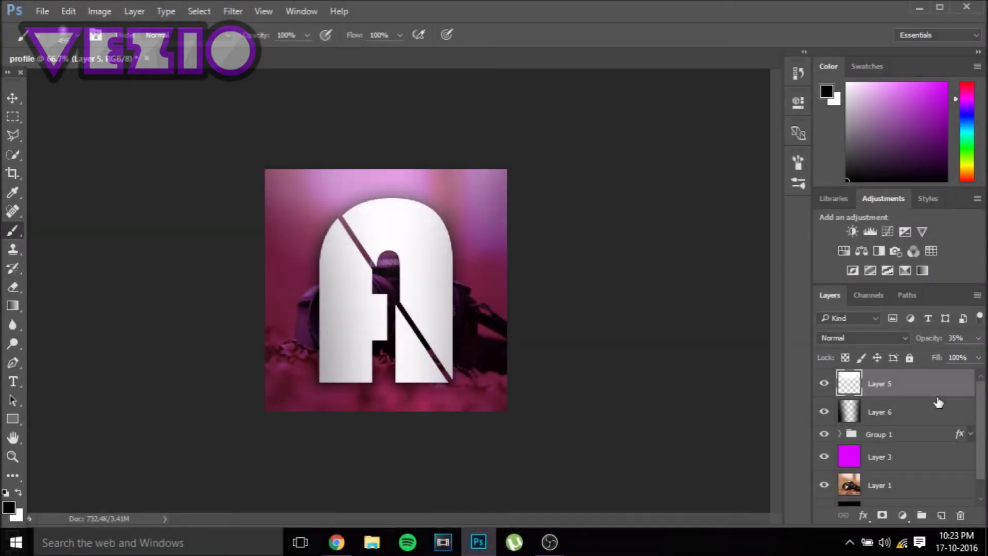
On a new layer, draw a canvas-sized rectangle with no fill
{"action": "left_click", "coordinate": [943, 516]}
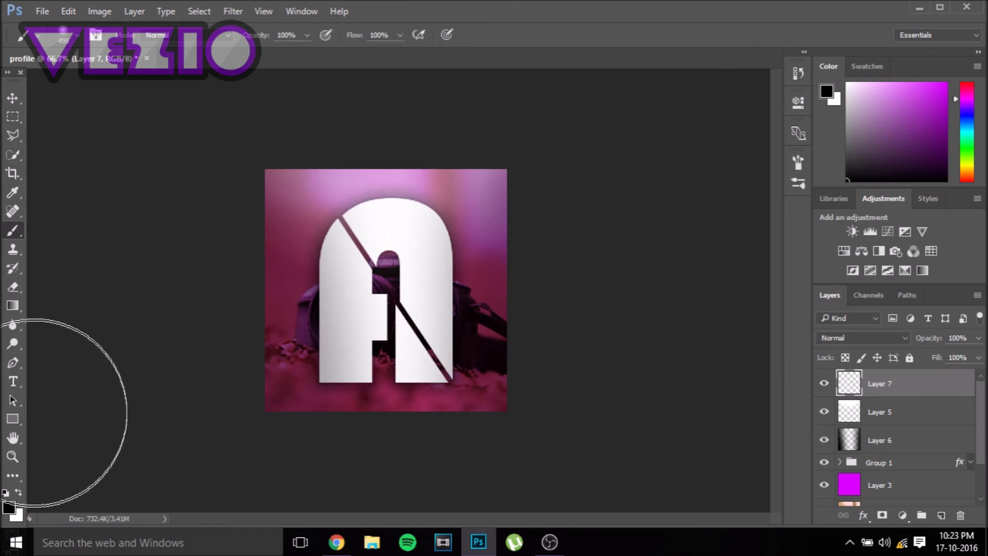
{"action": "left_click", "coordinate": [13, 419]}
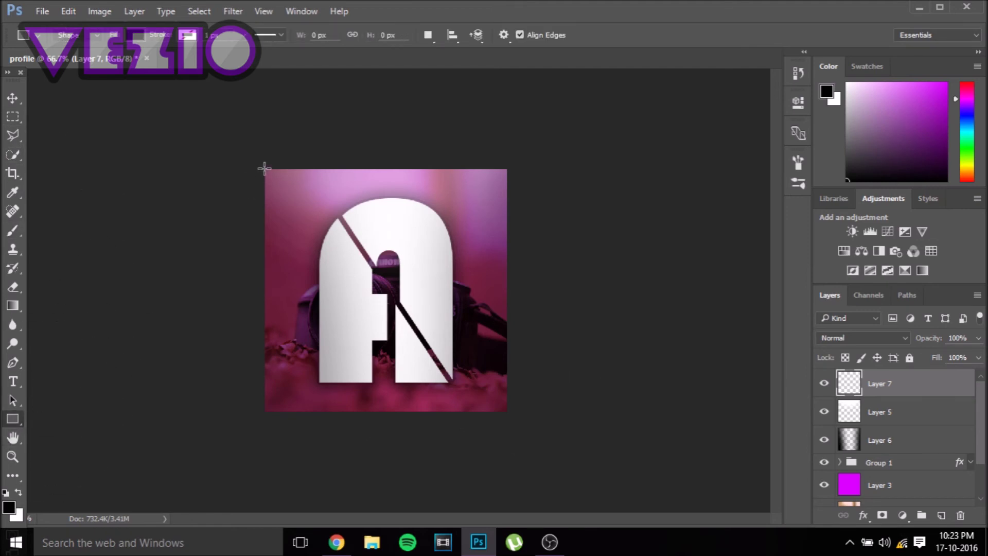
{"action": "mouse_move", "coordinate": [264, 166]}
{"action": "left_mouse_down"}
{"action": "mouse_move", "coordinate": [530, 423]}
{"action": "mouse_move", "coordinate": [507, 410]}
{"action": "left_mouse_up"}
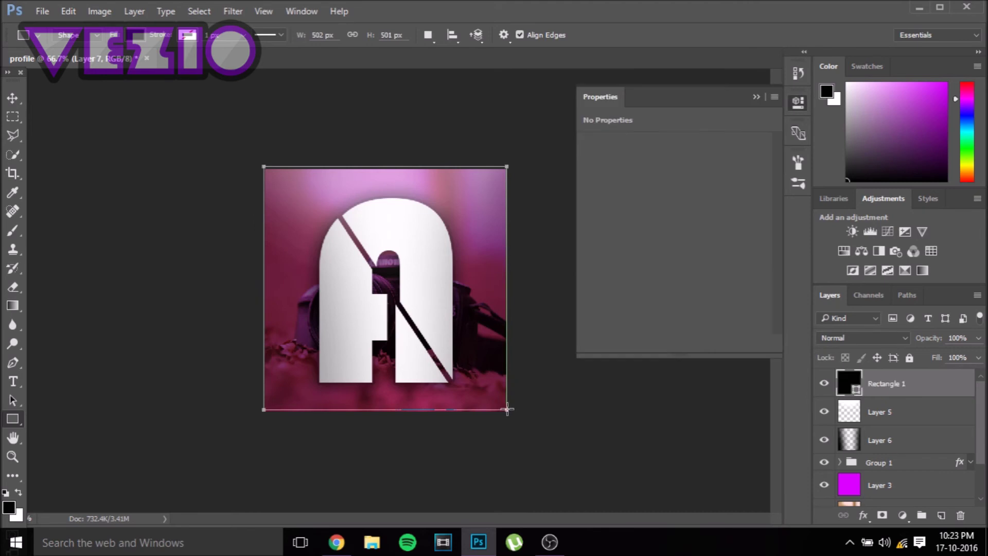
{"action": "left_click", "coordinate": [120, 35]}
{"action": "left_click", "coordinate": [126, 61]}
Give the rectangle a thick white stroke and transform it to fit the canvas
{"action": "left_click", "coordinate": [188, 35]}
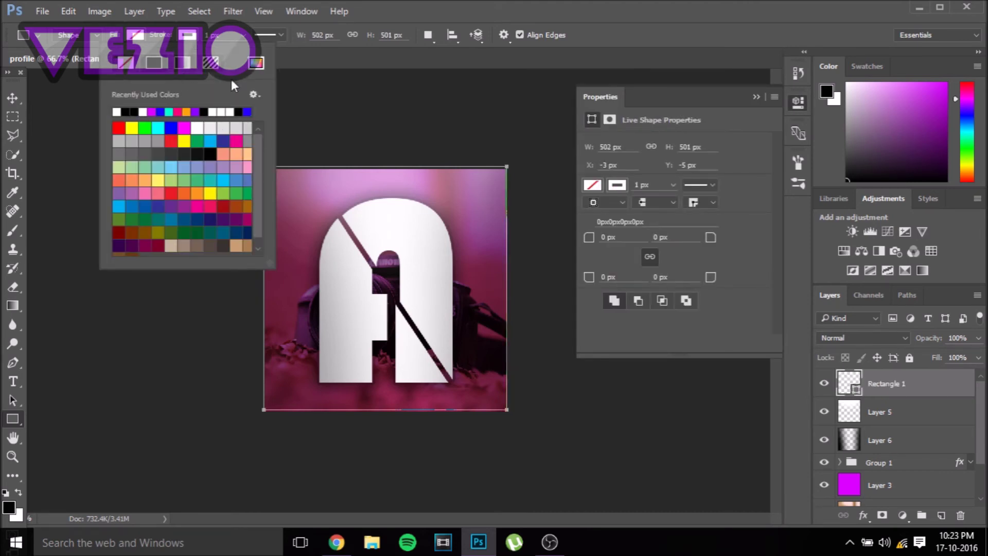
{"action": "left_click", "coordinate": [249, 36]}
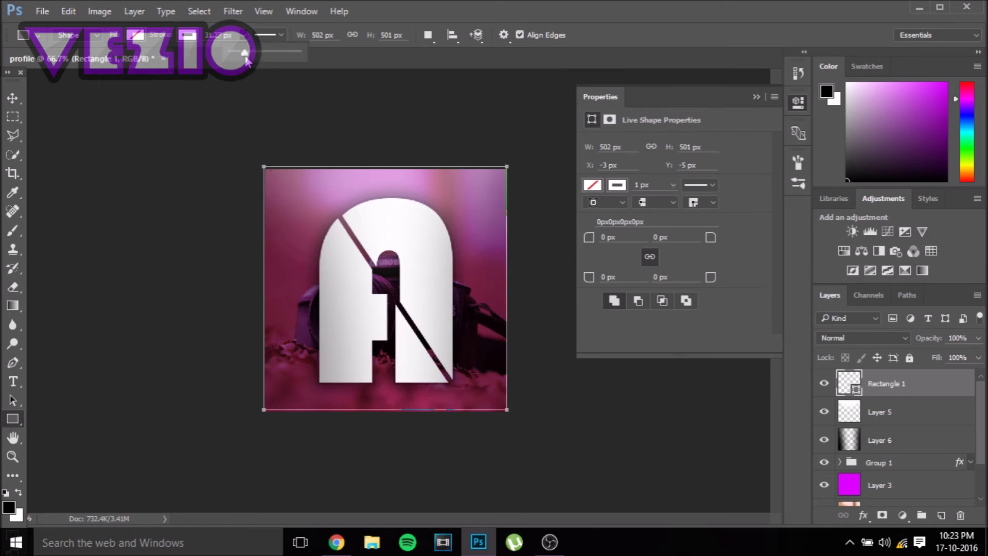
{"action": "left_click_drag", "start_coordinate": [246, 58], "coordinate": [247, 62]}
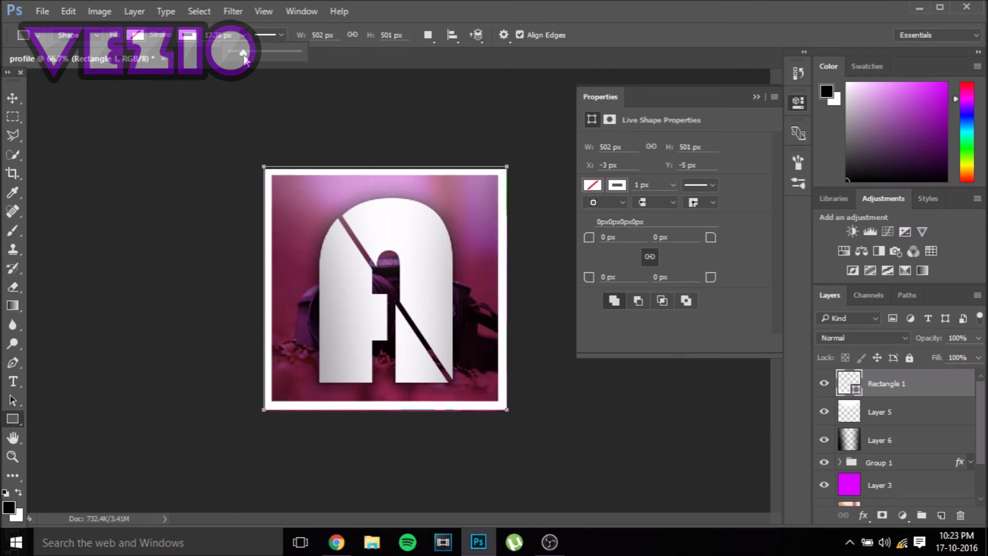
{"action": "left_click_drag", "start_coordinate": [246, 61], "coordinate": [242, 62]}
{"action": "key", "text": "ctrl+t"}
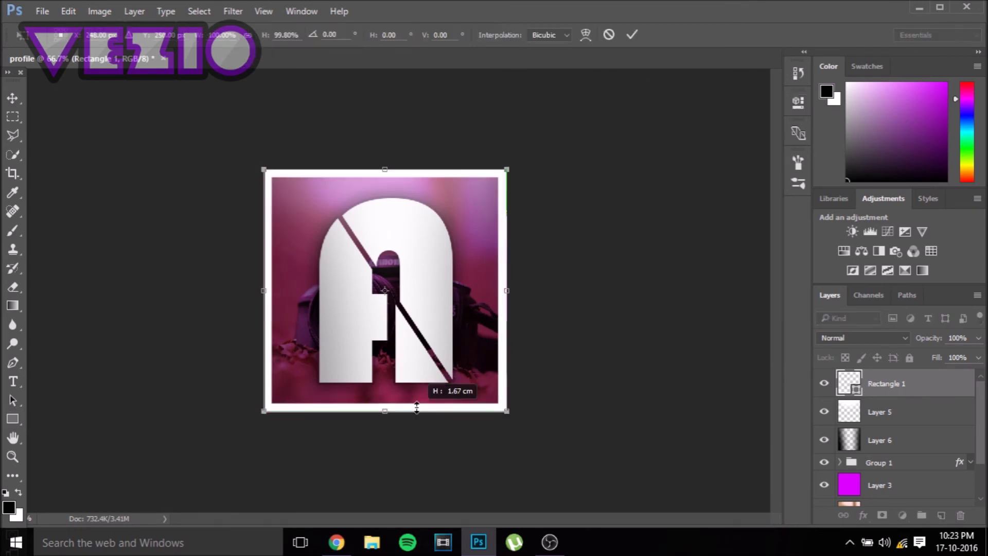
{"action": "left_click", "coordinate": [633, 35]}
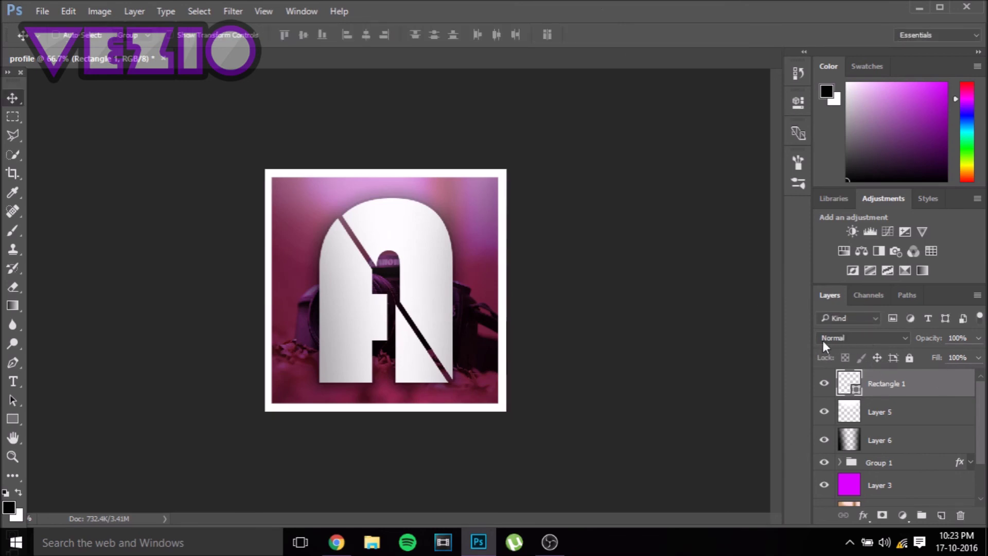
Set the Rectangle 1 frame layer's blend mode to Overlay
{"action": "left_click", "coordinate": [869, 340]}
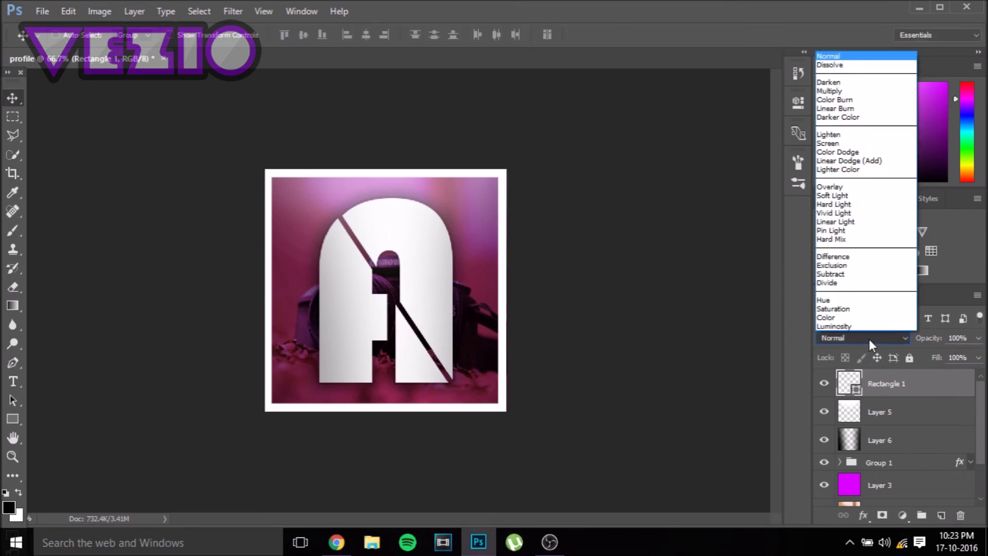
{"action": "left_click", "coordinate": [842, 187]}
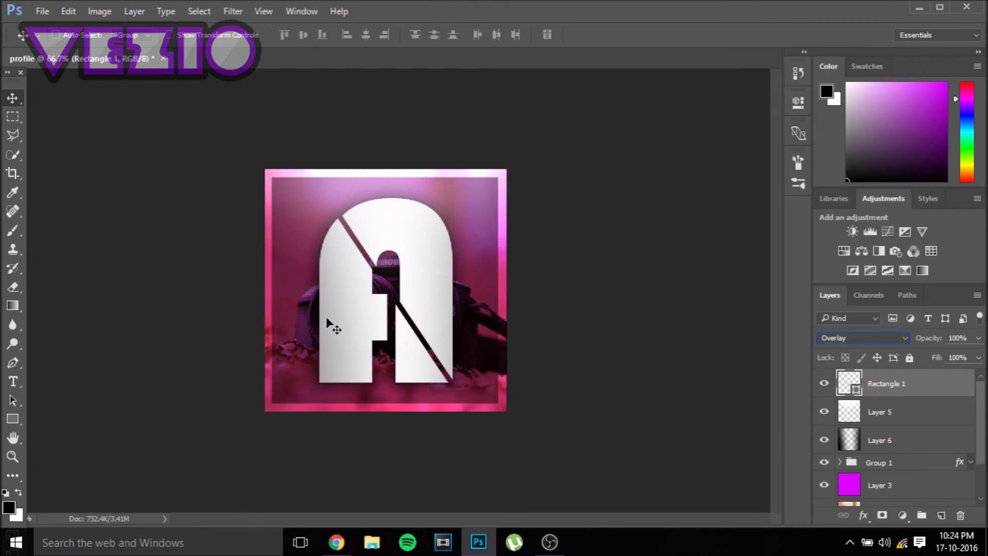